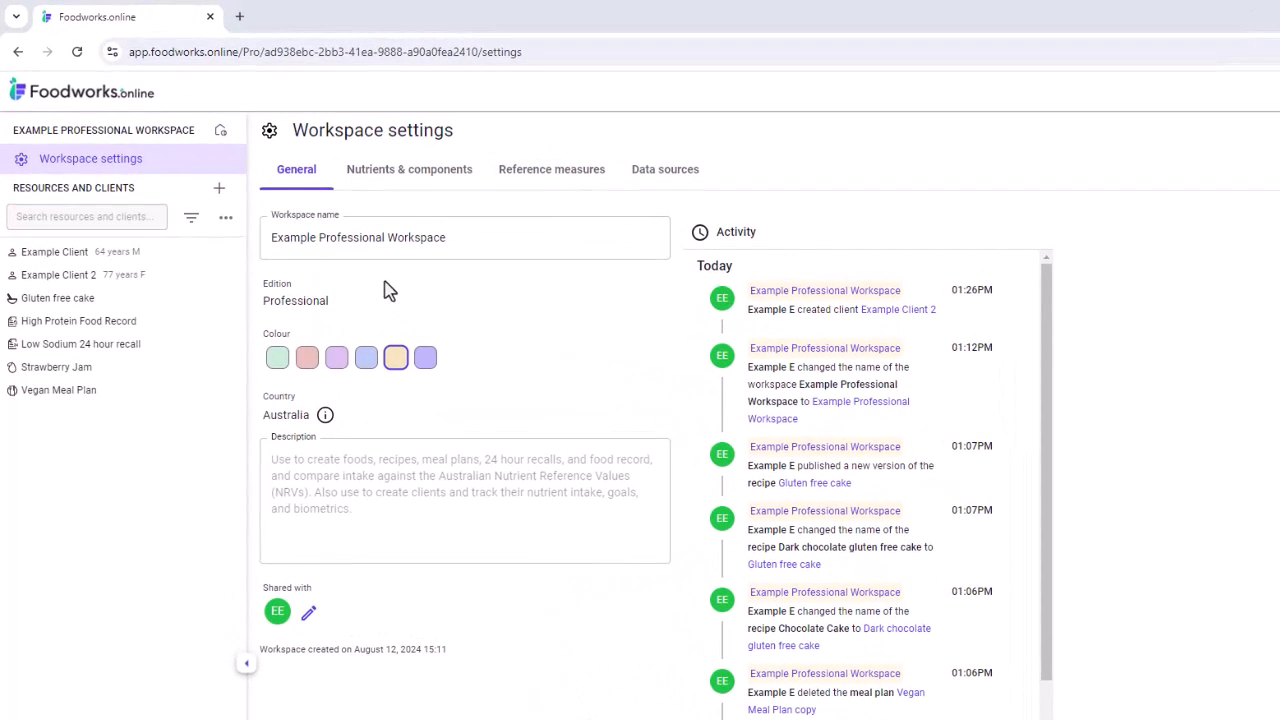
# Create a new food resource named "Peanut Butter - Example Brand".
pyautogui.click(219, 188)
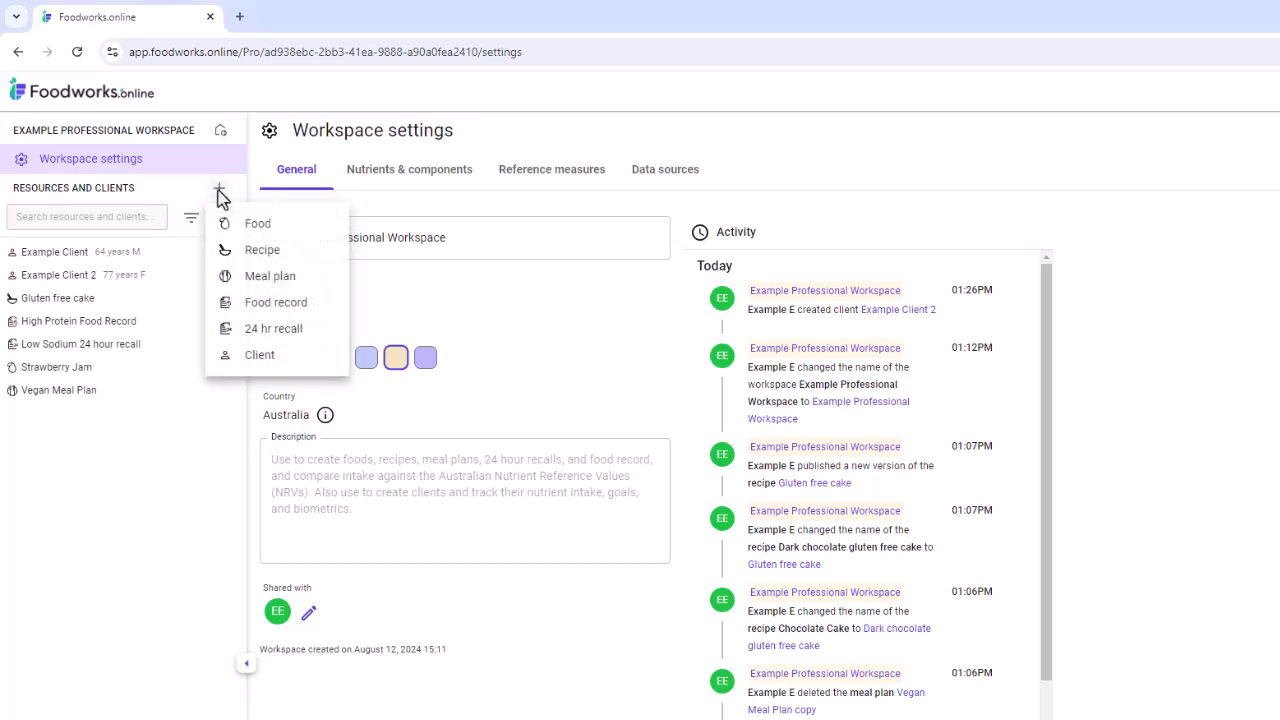
pyautogui.click(260, 226)
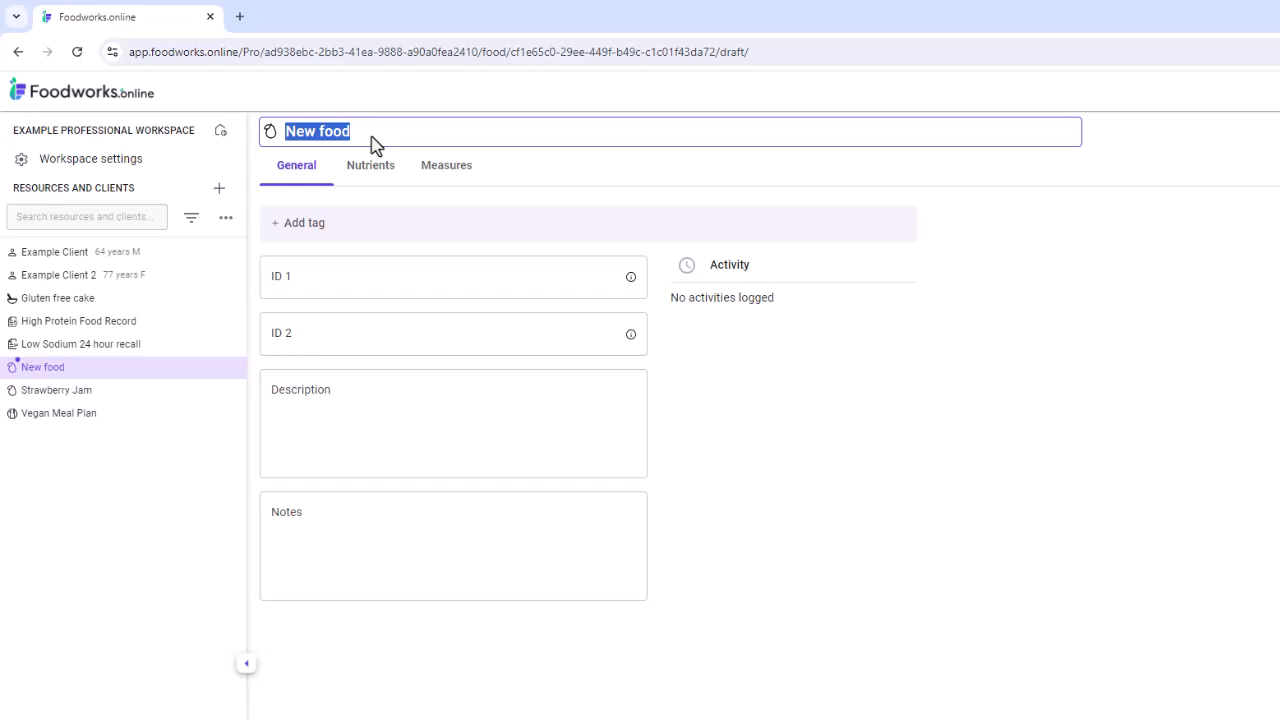
pyautogui.press('BackSpace')
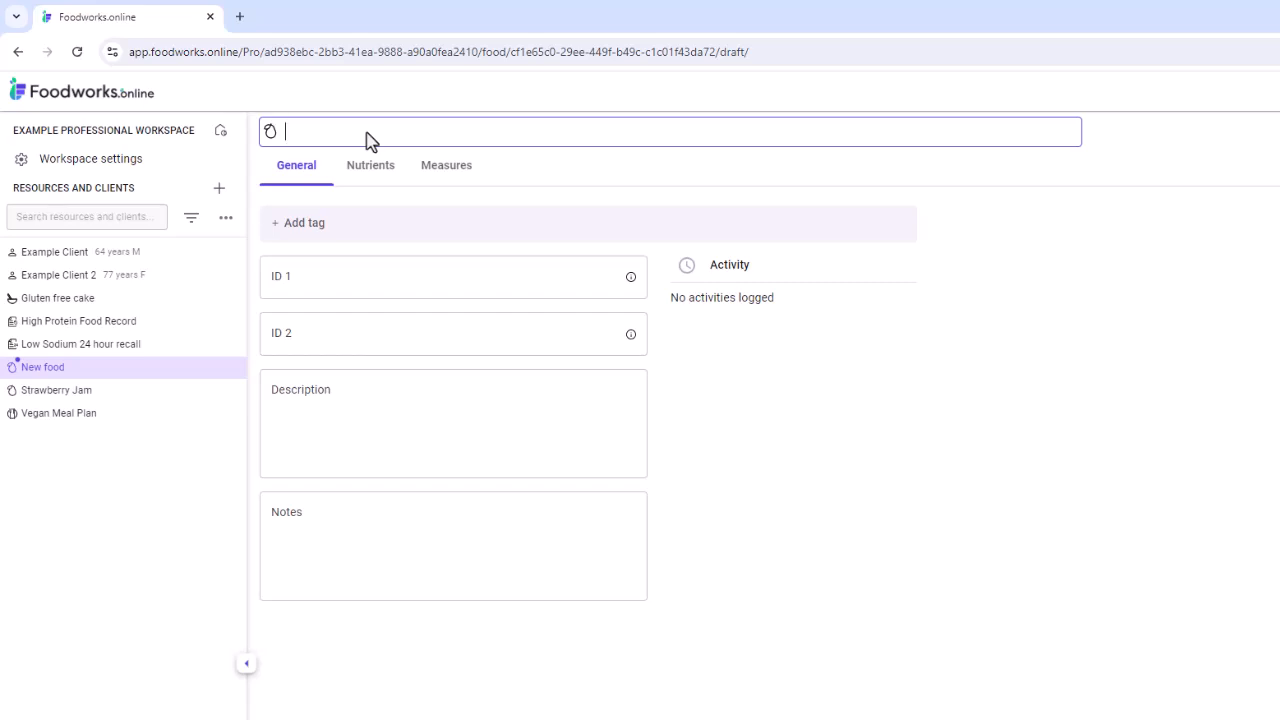
pyautogui.write('Peanut Butter - Example Brand')
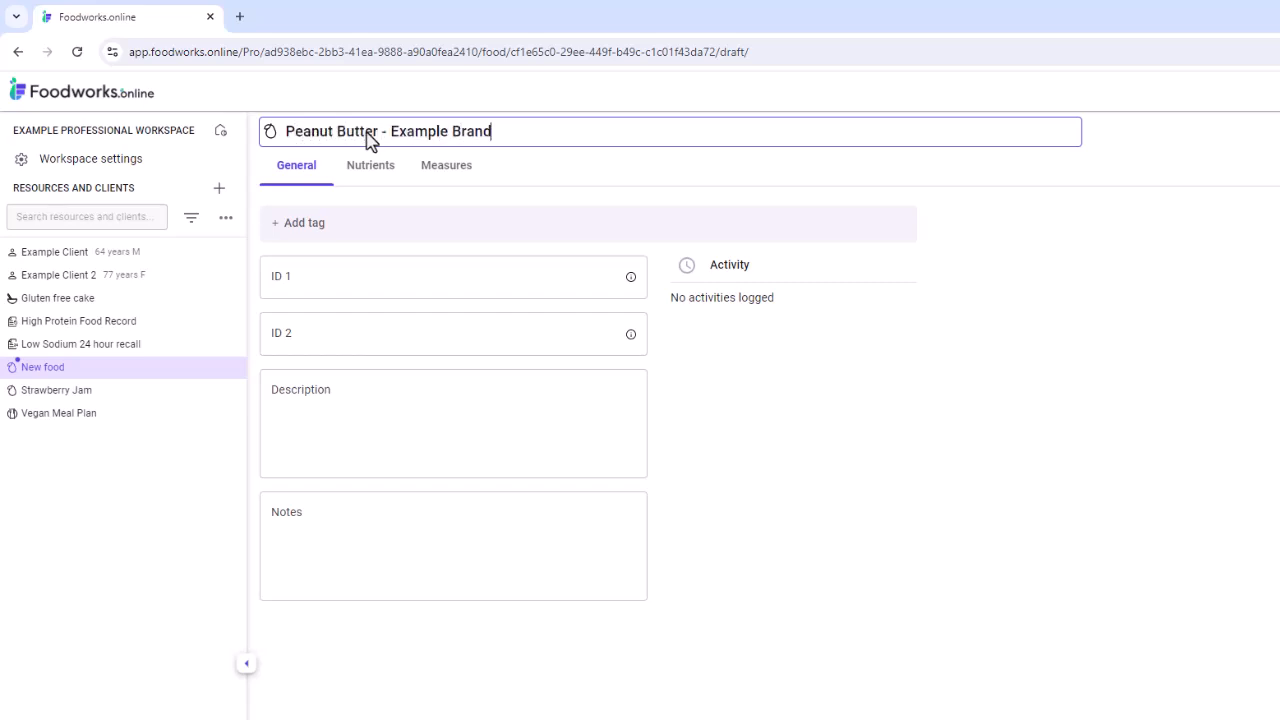
pyautogui.click(421, 203)
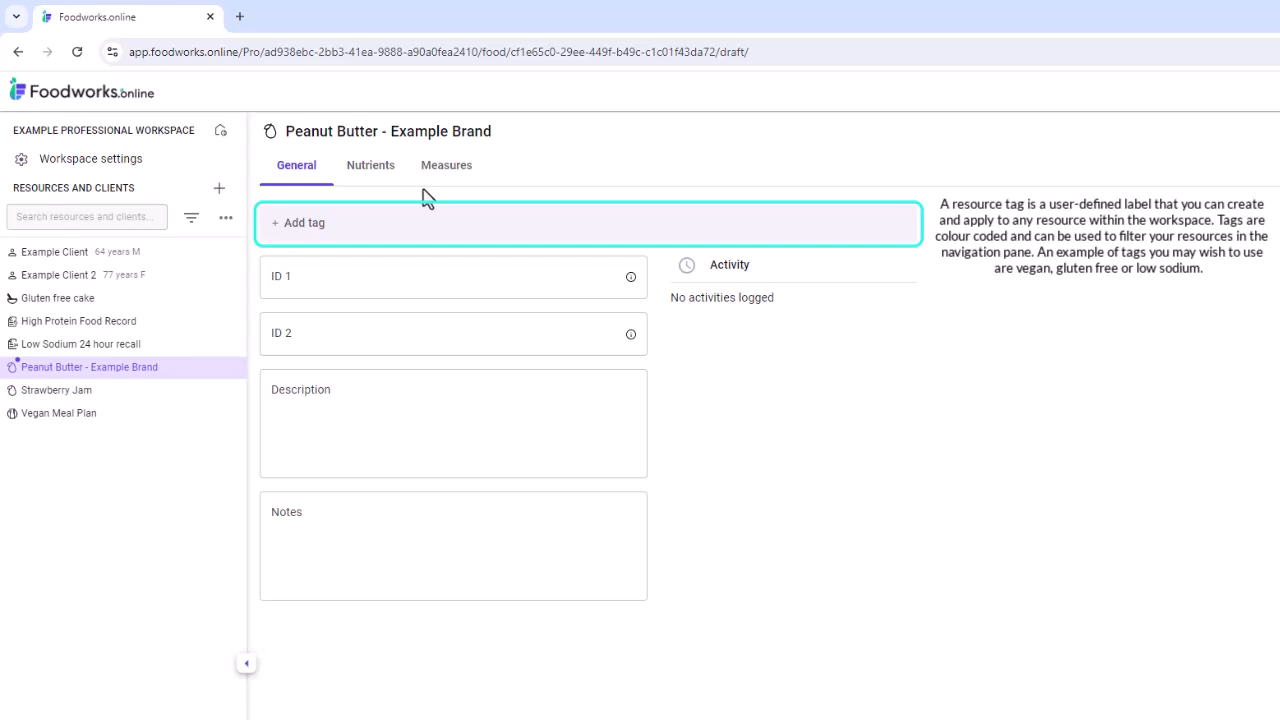
# Create a light blue tag named Vegan and apply it to the peanut butter food.
pyautogui.click(298, 226)
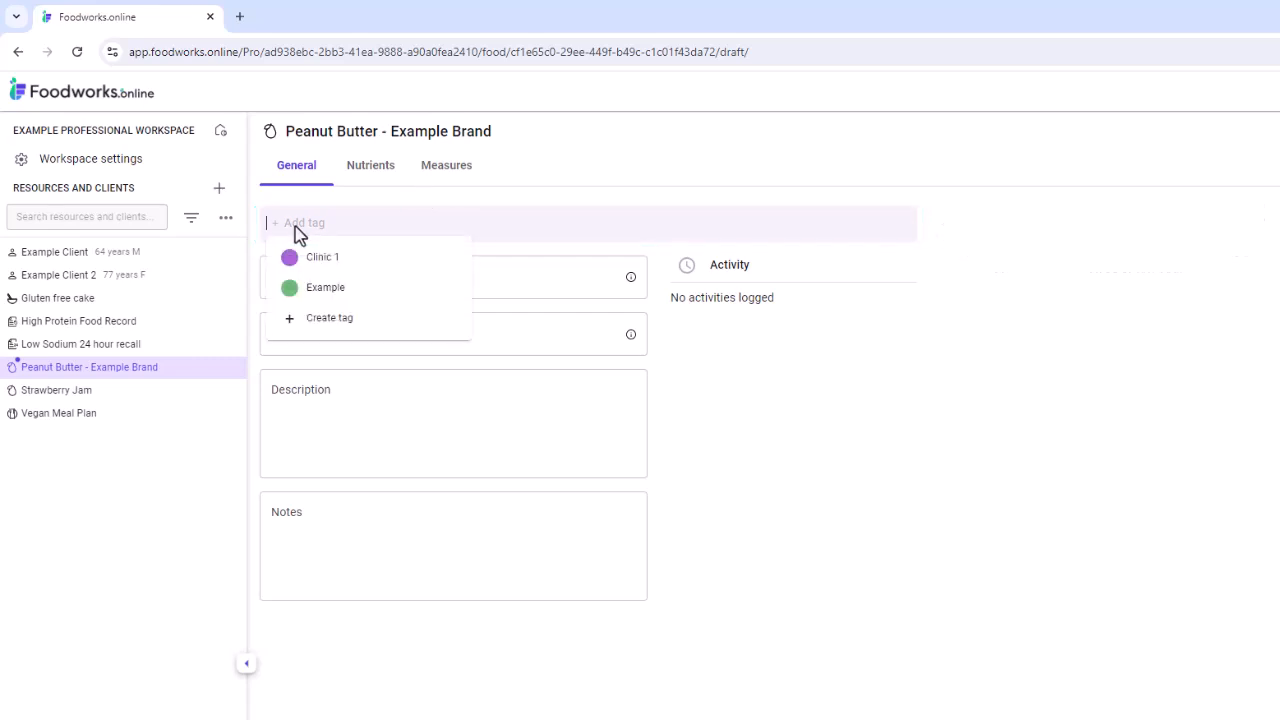
pyautogui.click(322, 316)
pyautogui.write('Vegan')
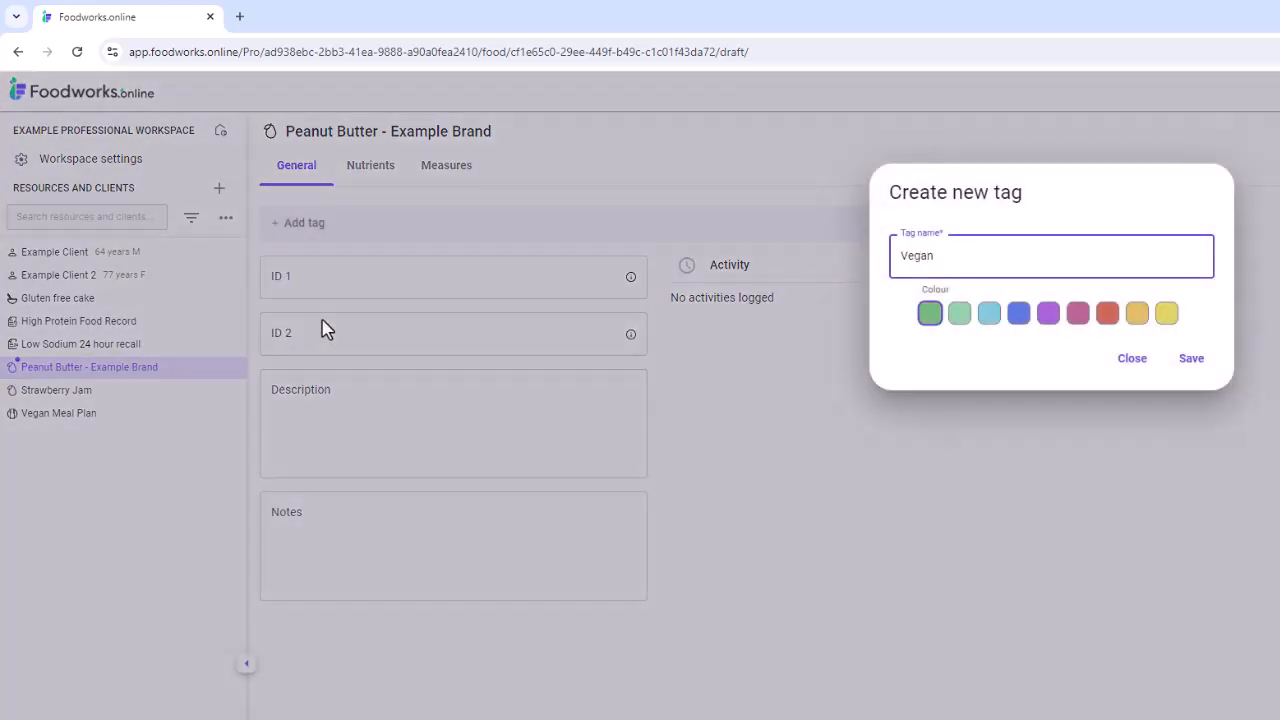
pyautogui.click(989, 316)
pyautogui.click(1190, 360)
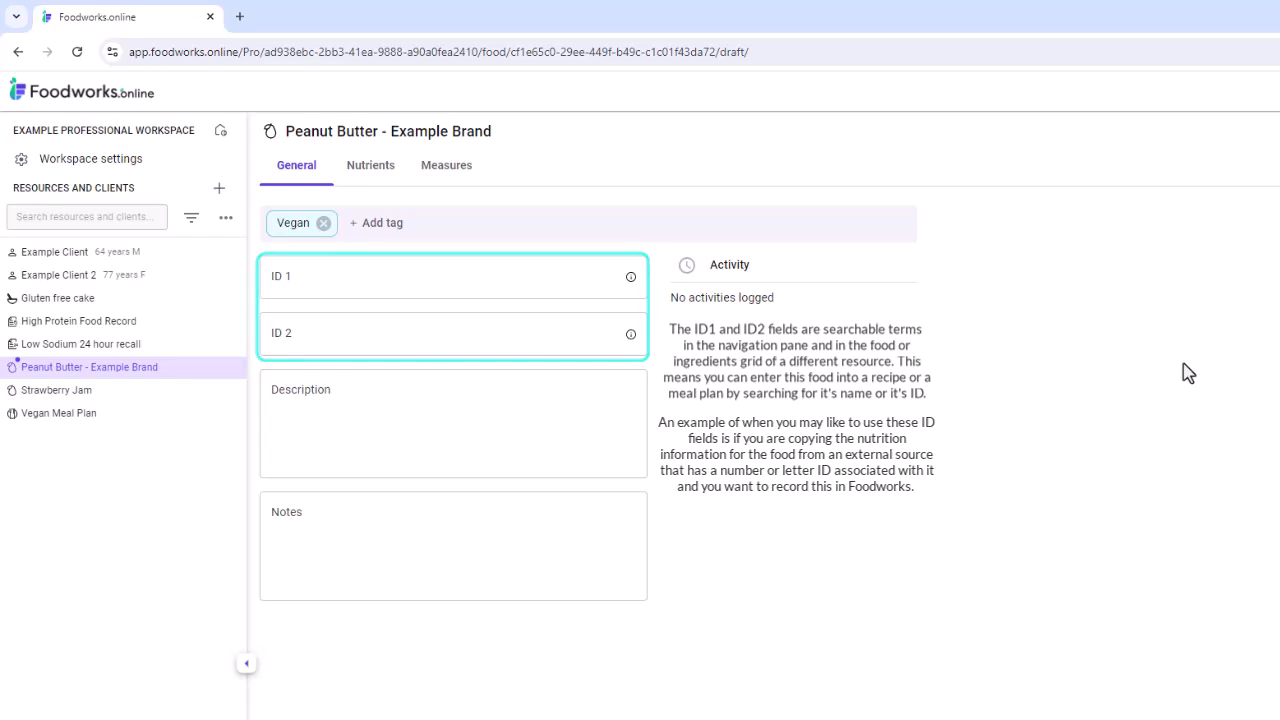
# Set the peanut butter food's ID 1 to ABC123.
pyautogui.click(494, 292)
pyautogui.write('ABC123')
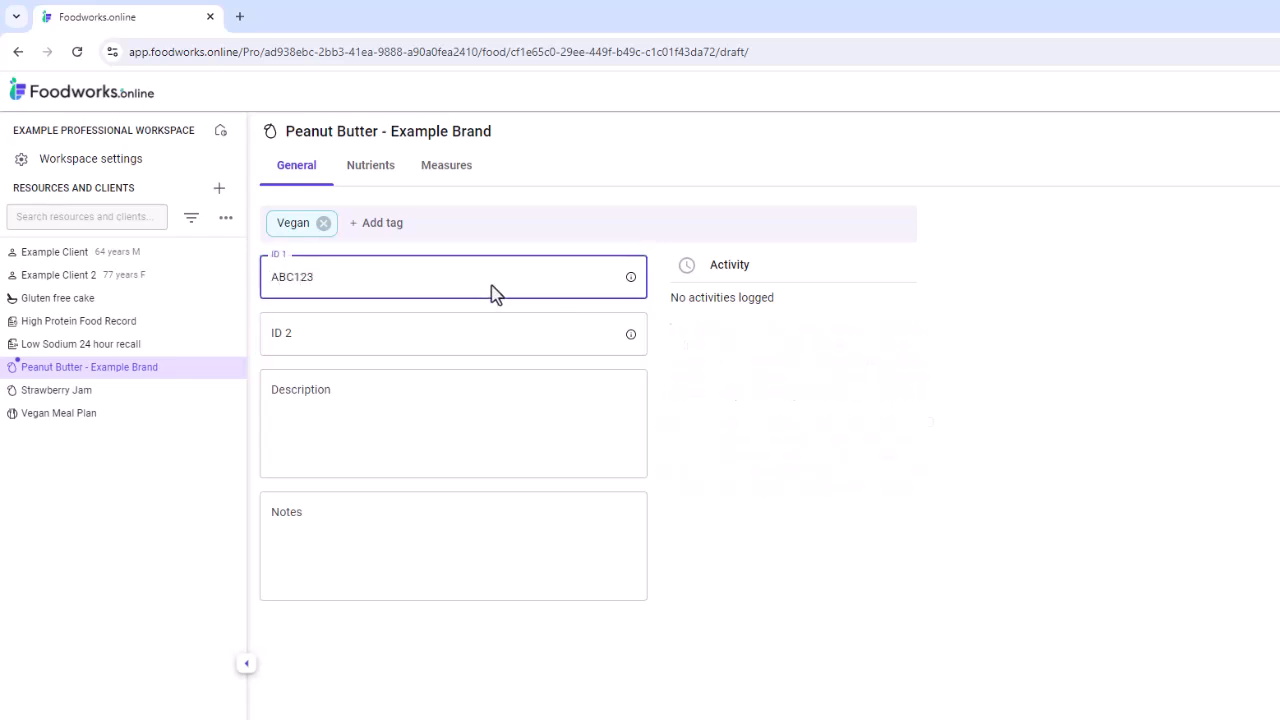
pyautogui.click(699, 350)
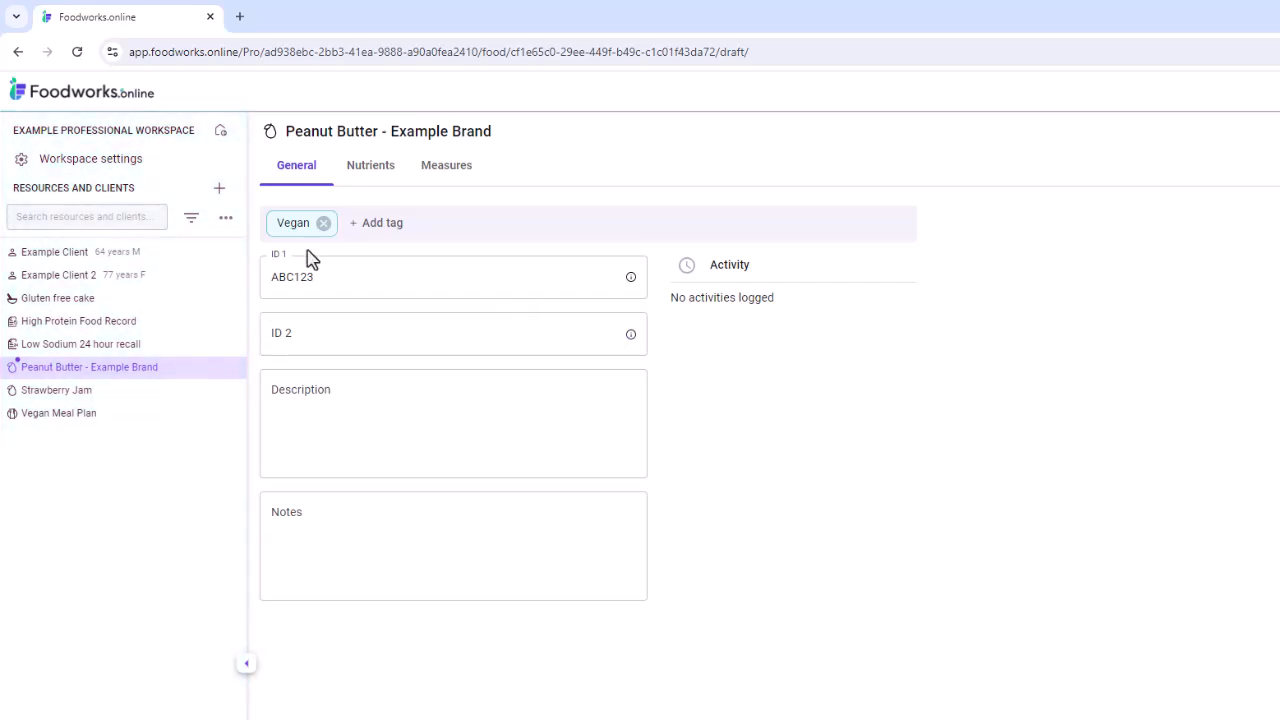
# Turn on the display of tags and IDs in the list of resources and clients.
pyautogui.click(226, 221)
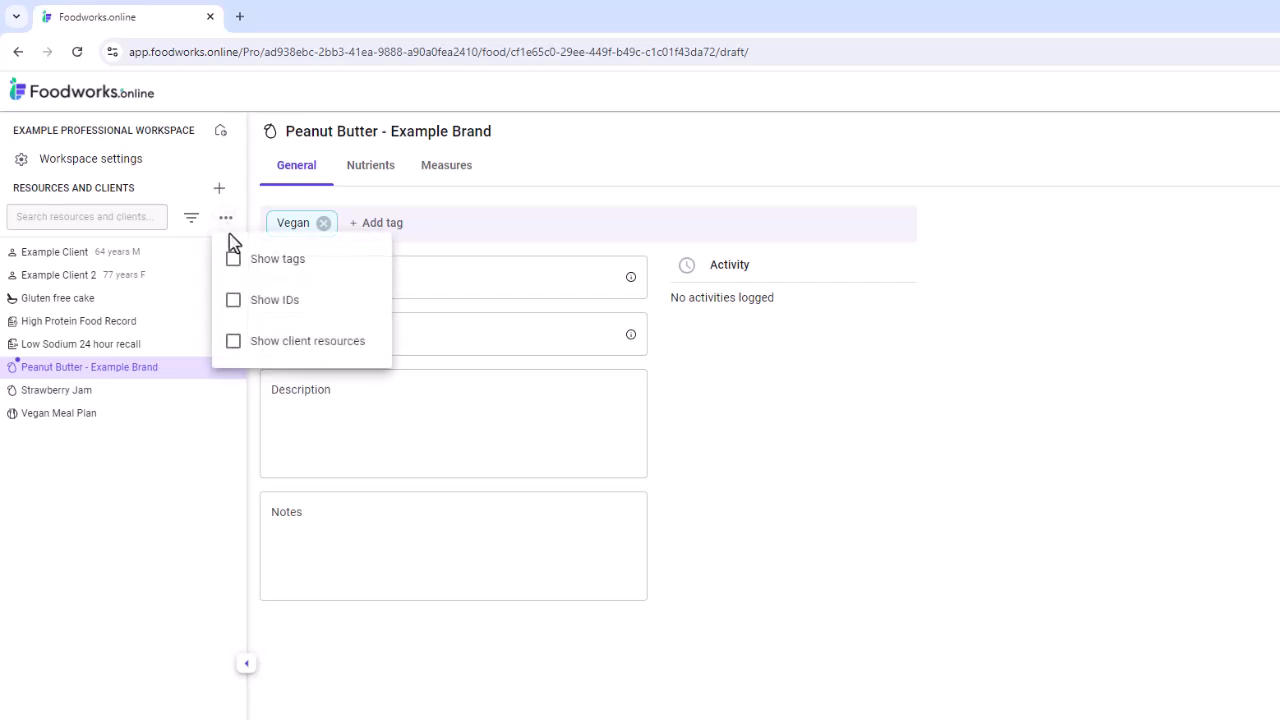
pyautogui.click(233, 262)
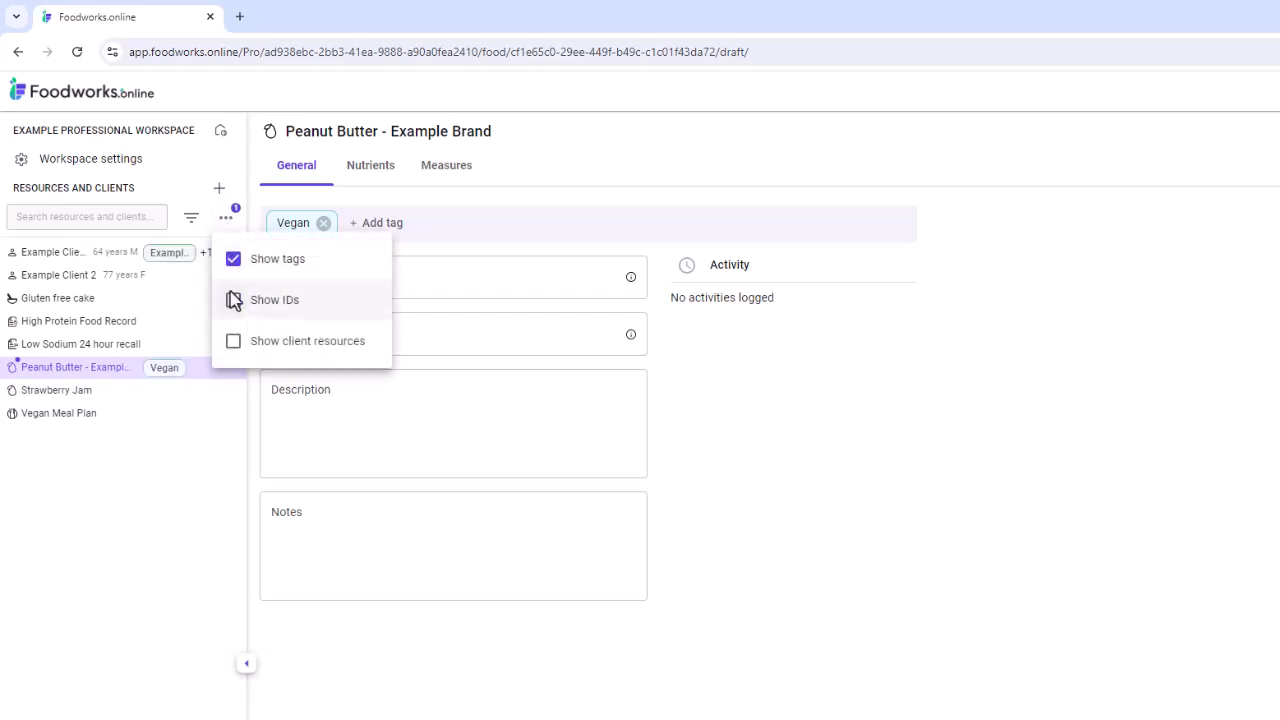
pyautogui.click(233, 302)
pyautogui.click(197, 493)
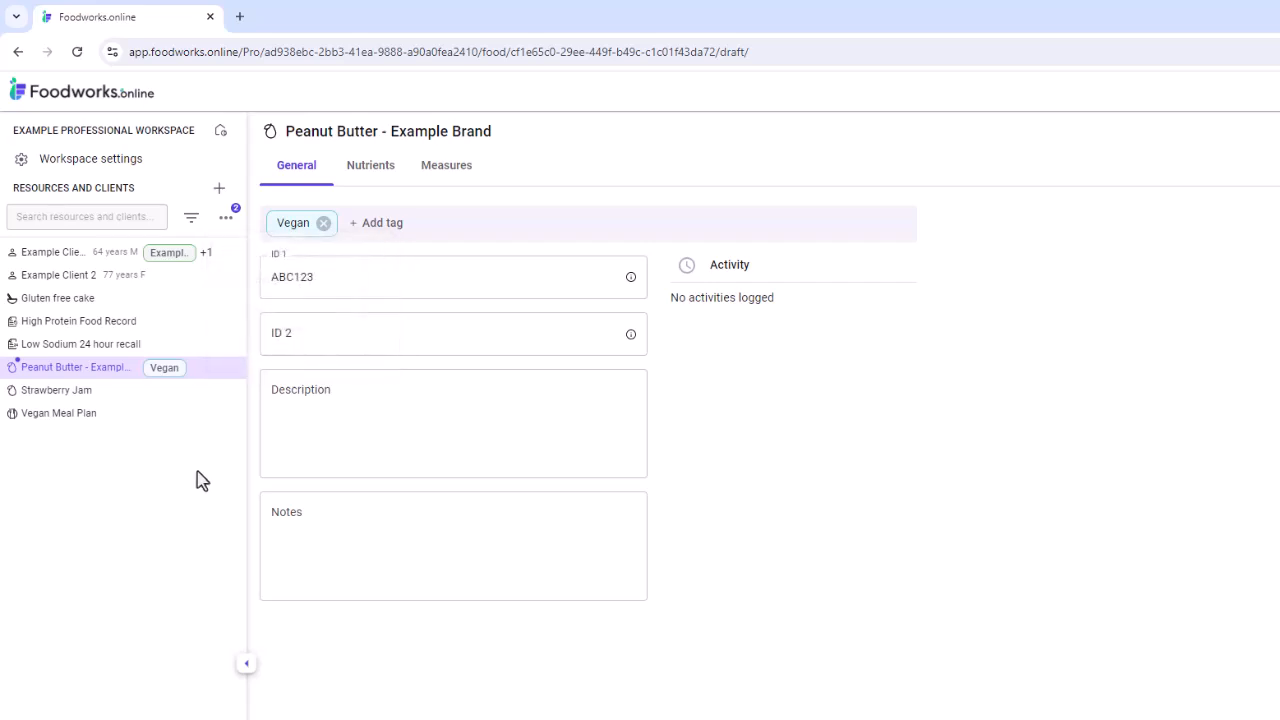
# Turn off the display of tags and IDs in the list of resources and clients.
pyautogui.click(233, 222)
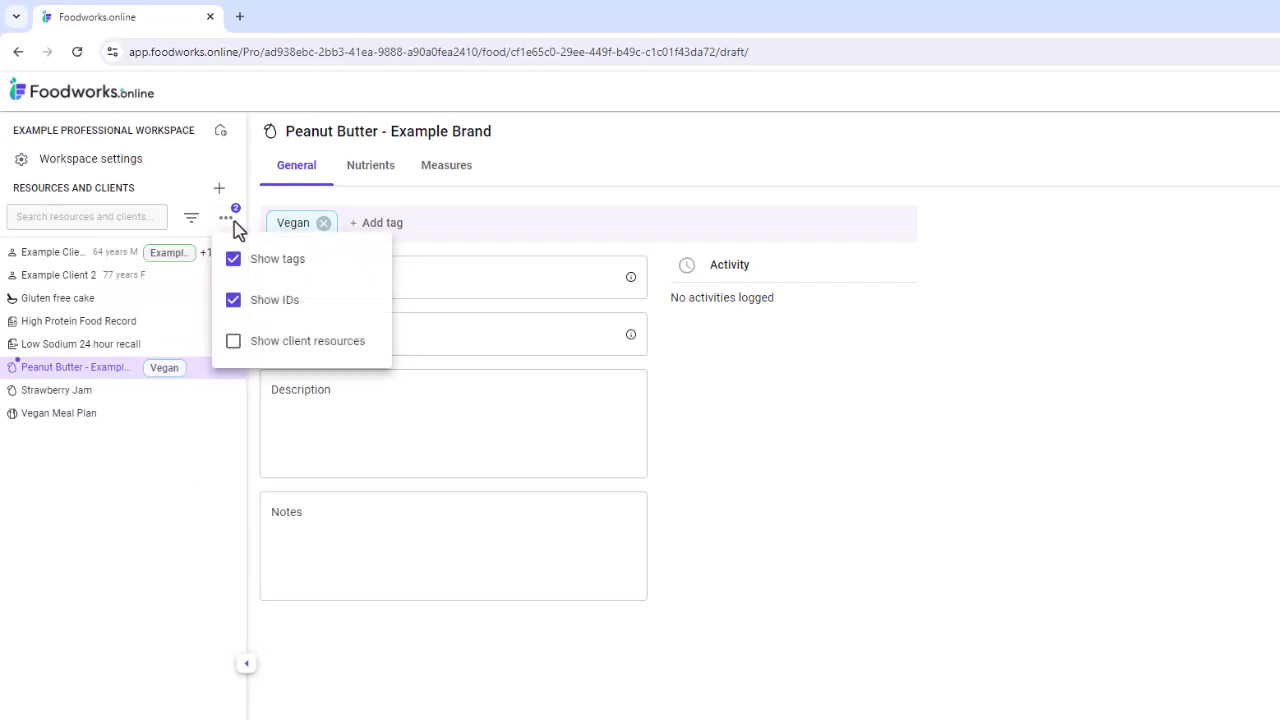
pyautogui.click(234, 258)
pyautogui.click(234, 300)
pyautogui.click(240, 446)
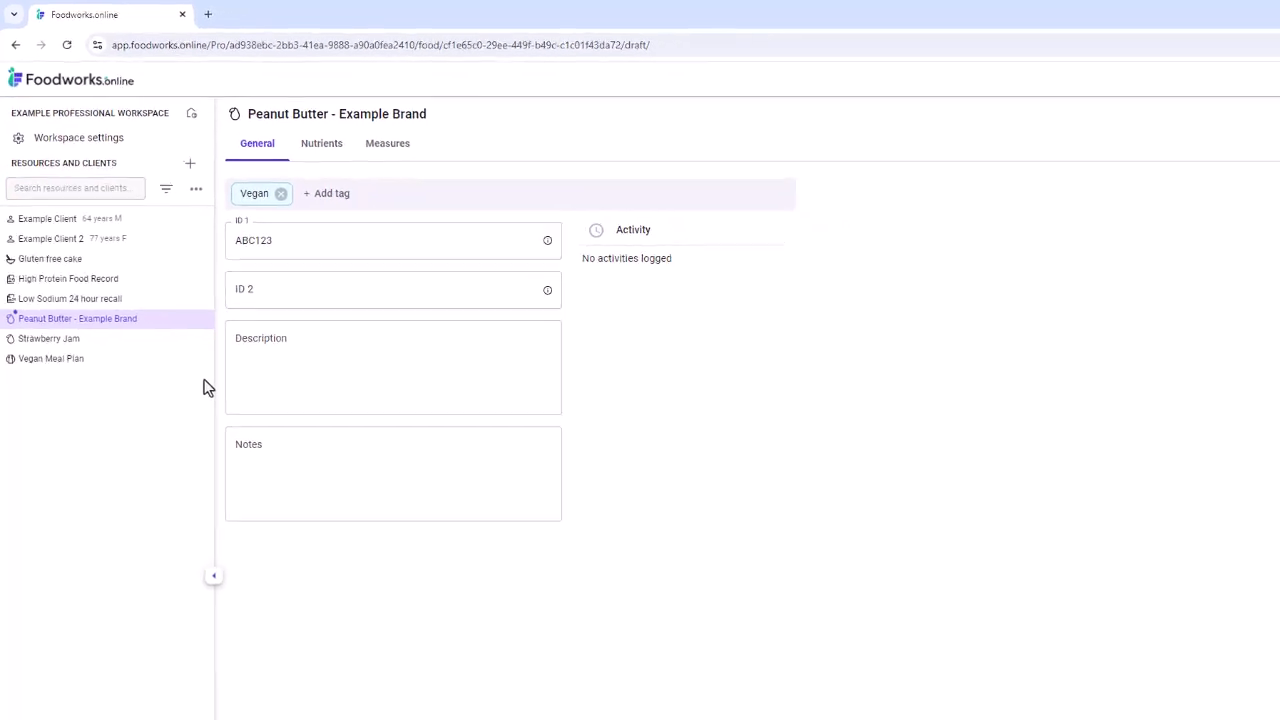
# Filter the list of resources and clients by the Vegan tag.
pyautogui.click(166, 188)
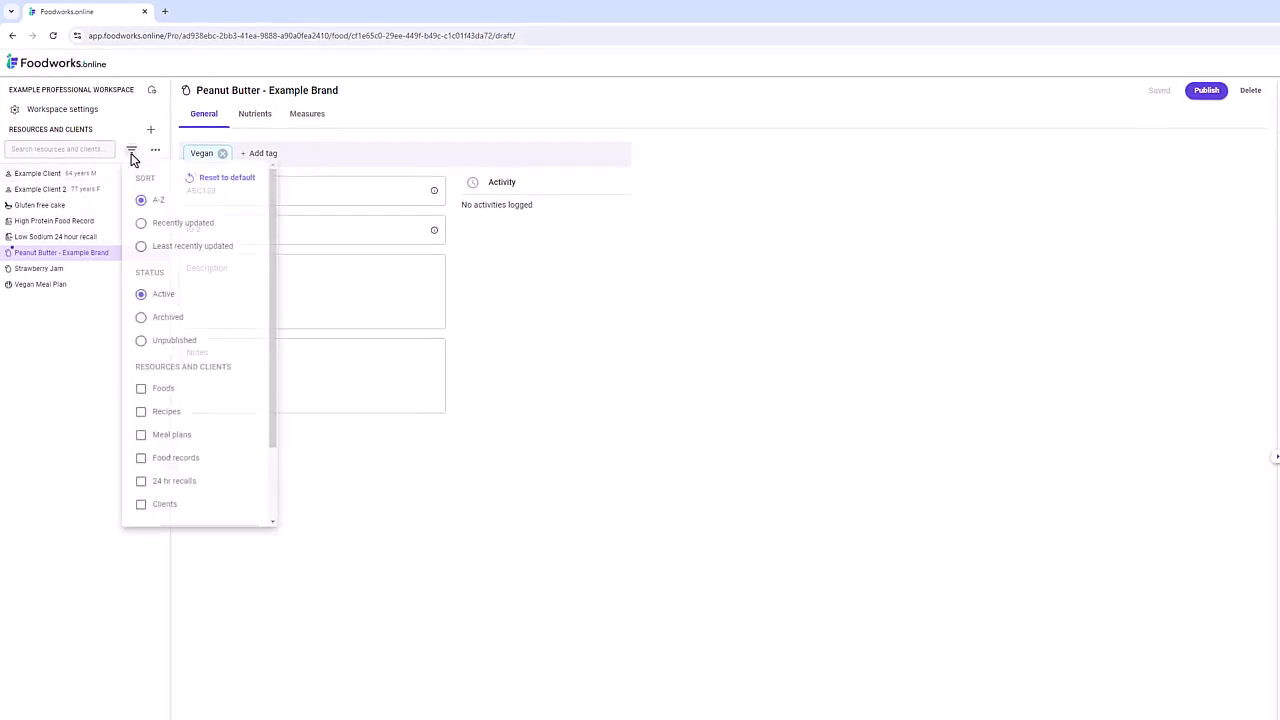
pyautogui.scroll(-2, 140, 270)
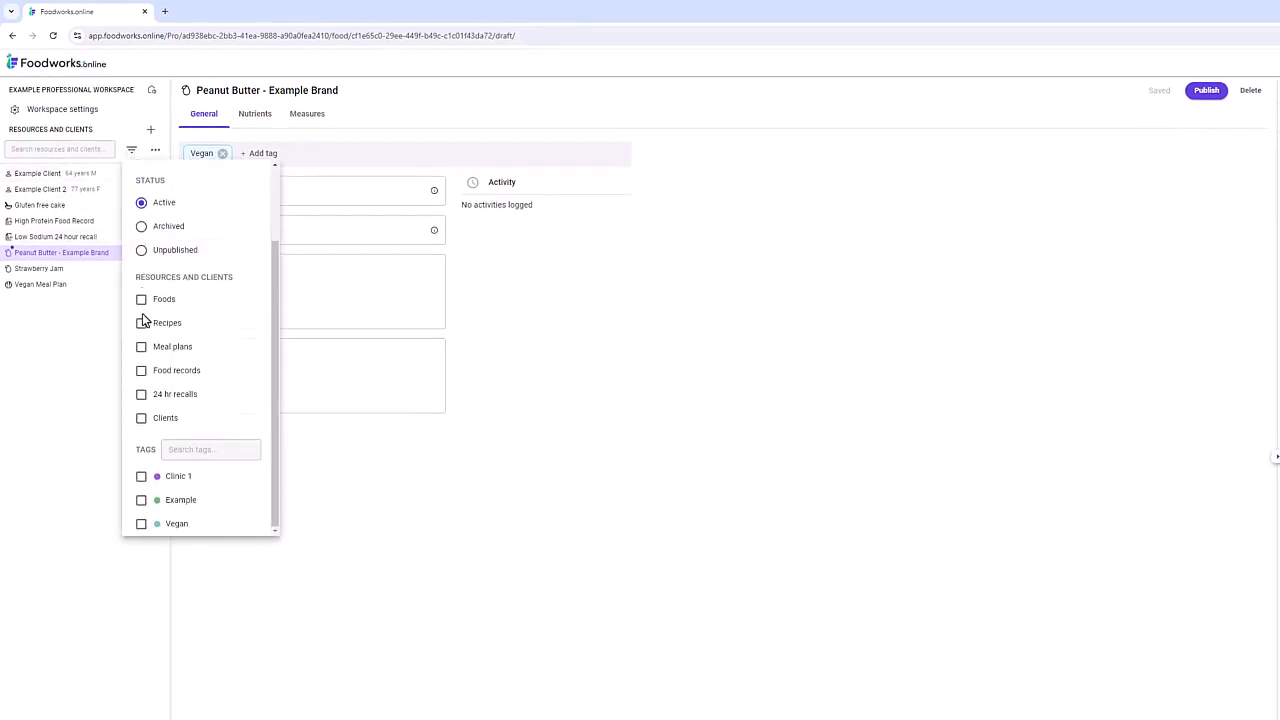
pyautogui.click(141, 524)
pyautogui.click(101, 532)
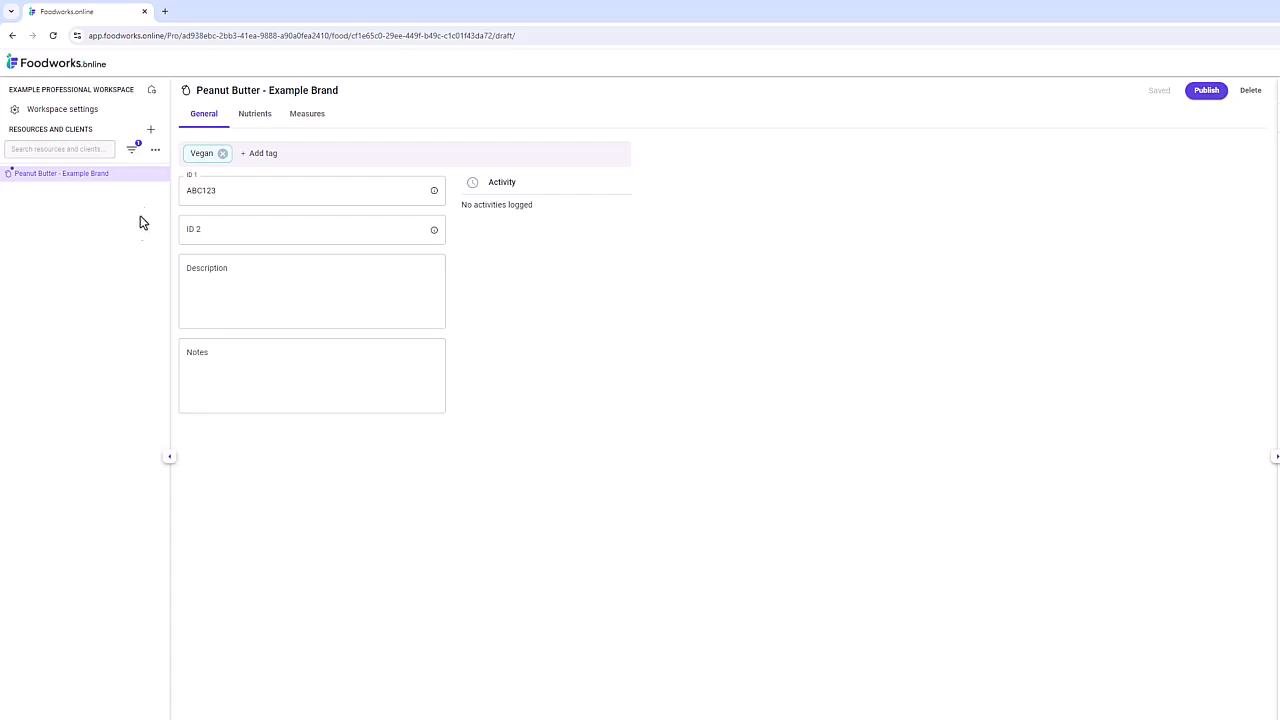
# Remove the Vegan tag filter from the list of resources and clients.
pyautogui.click(131, 149)
pyautogui.scroll(-2, 155, 345)
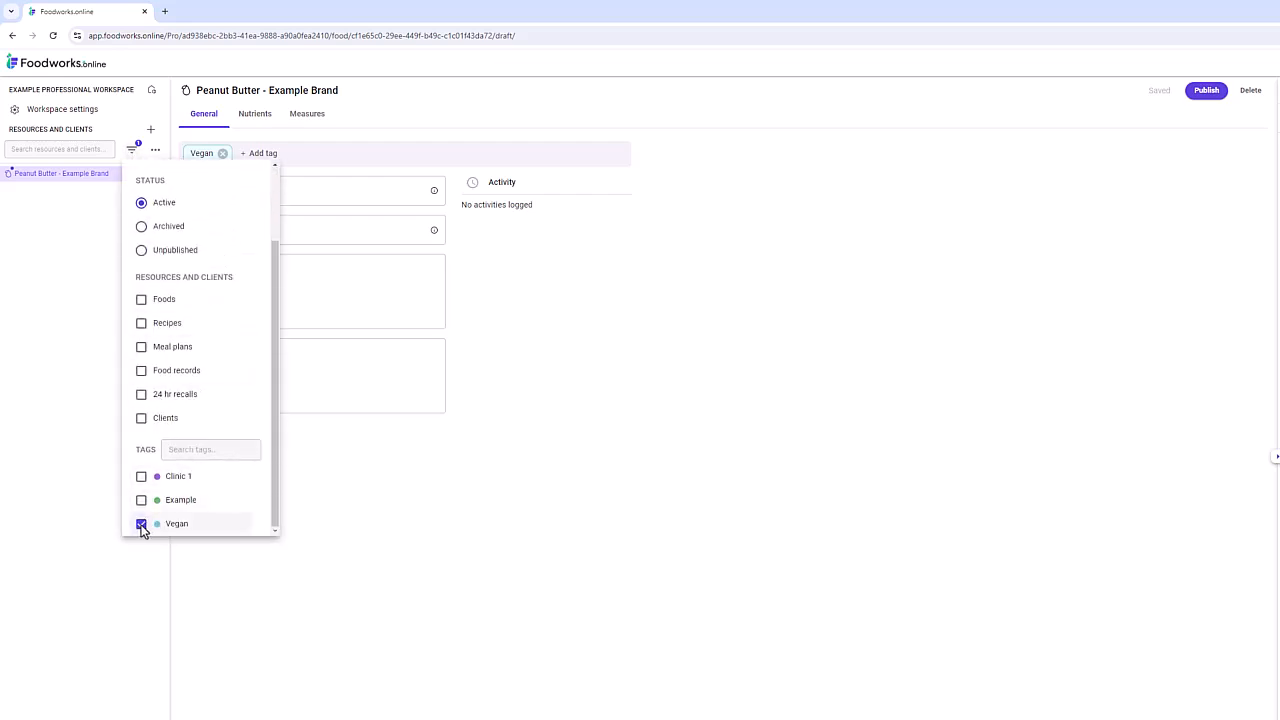
pyautogui.click(141, 523)
pyautogui.click(145, 560)
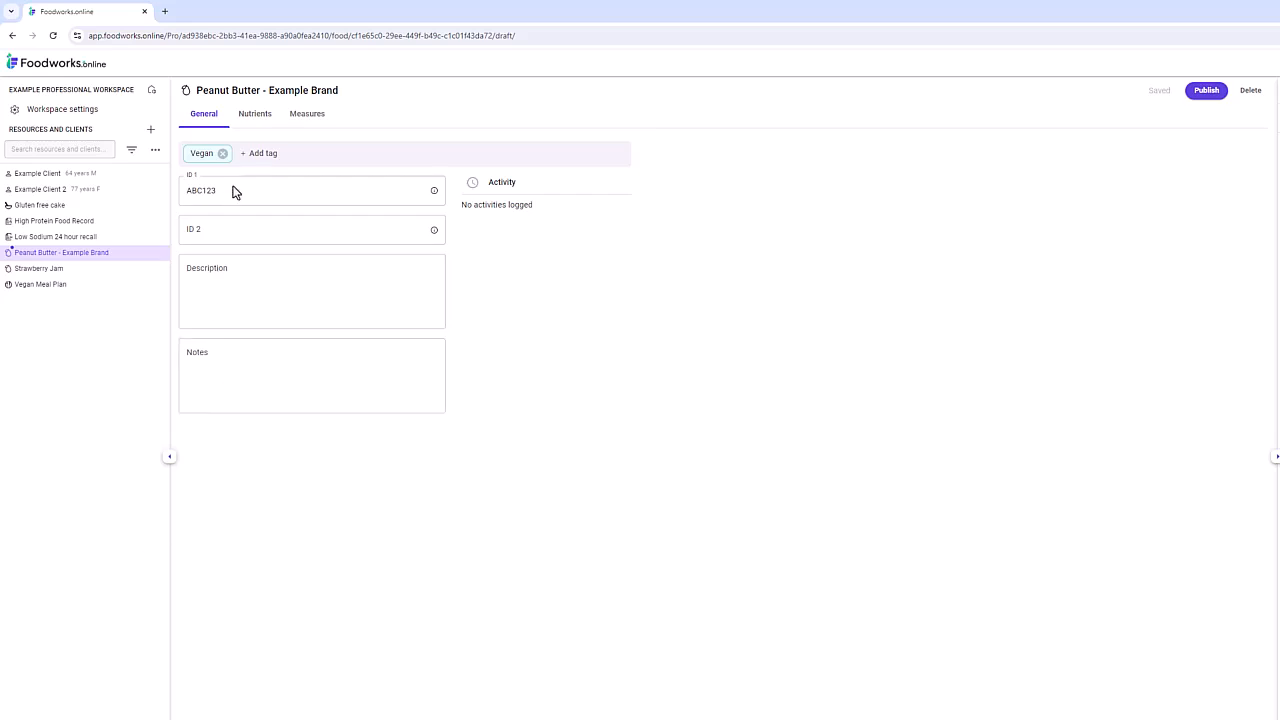
# Base the food's nutrient analysis on the other item "Peanut butter,crunchy,regular" from AusFoods 2019.
pyautogui.click(254, 116)
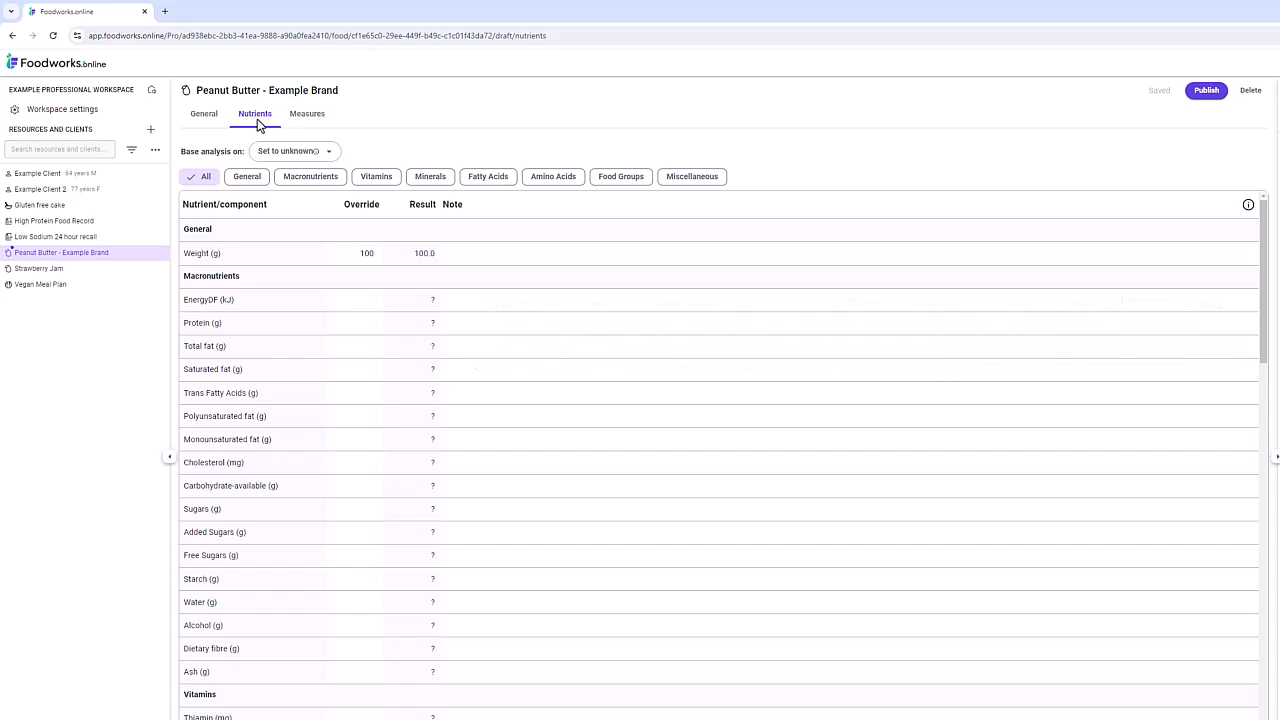
pyautogui.click(284, 152)
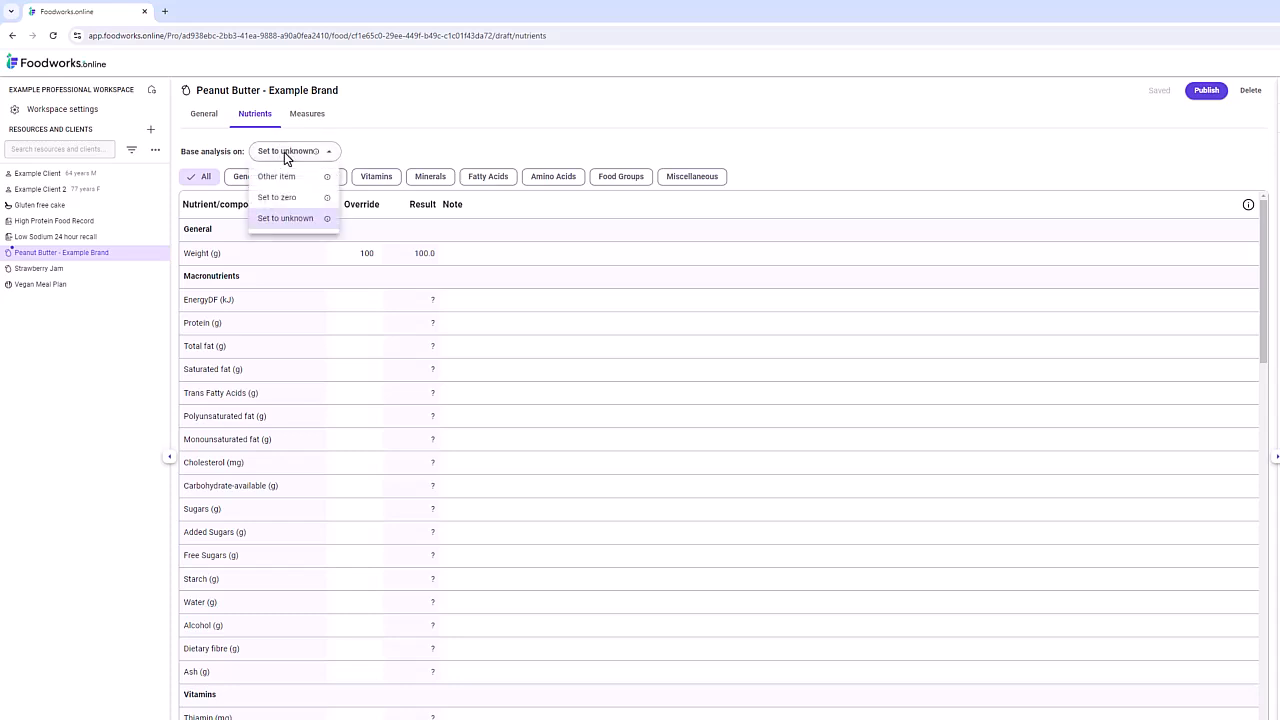
pyautogui.click(287, 179)
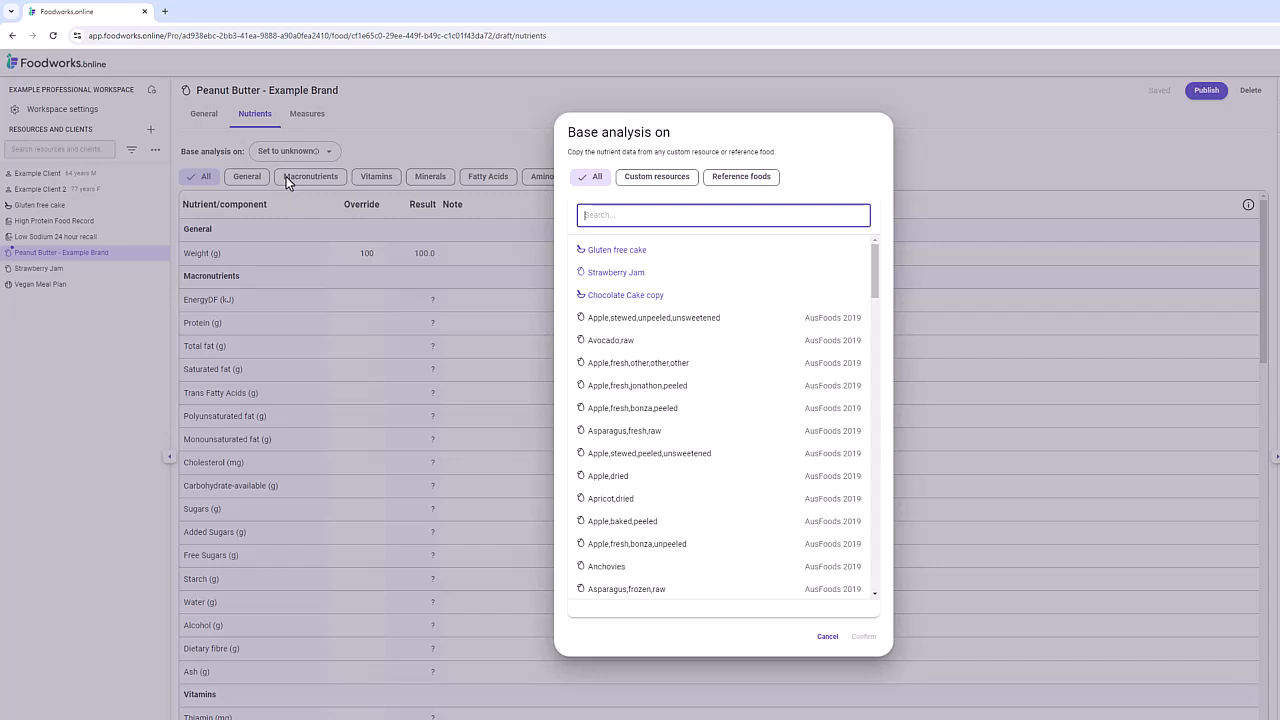
pyautogui.write('peanut butter')
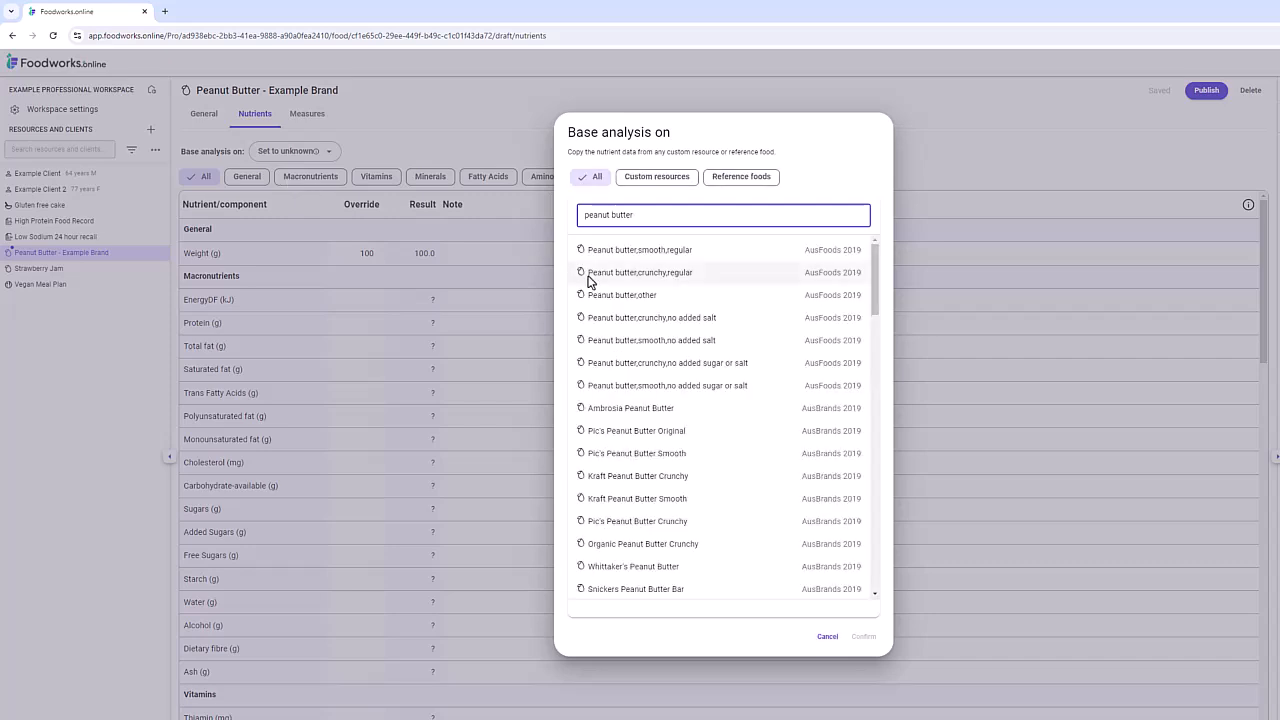
pyautogui.click(630, 280)
pyautogui.click(864, 637)
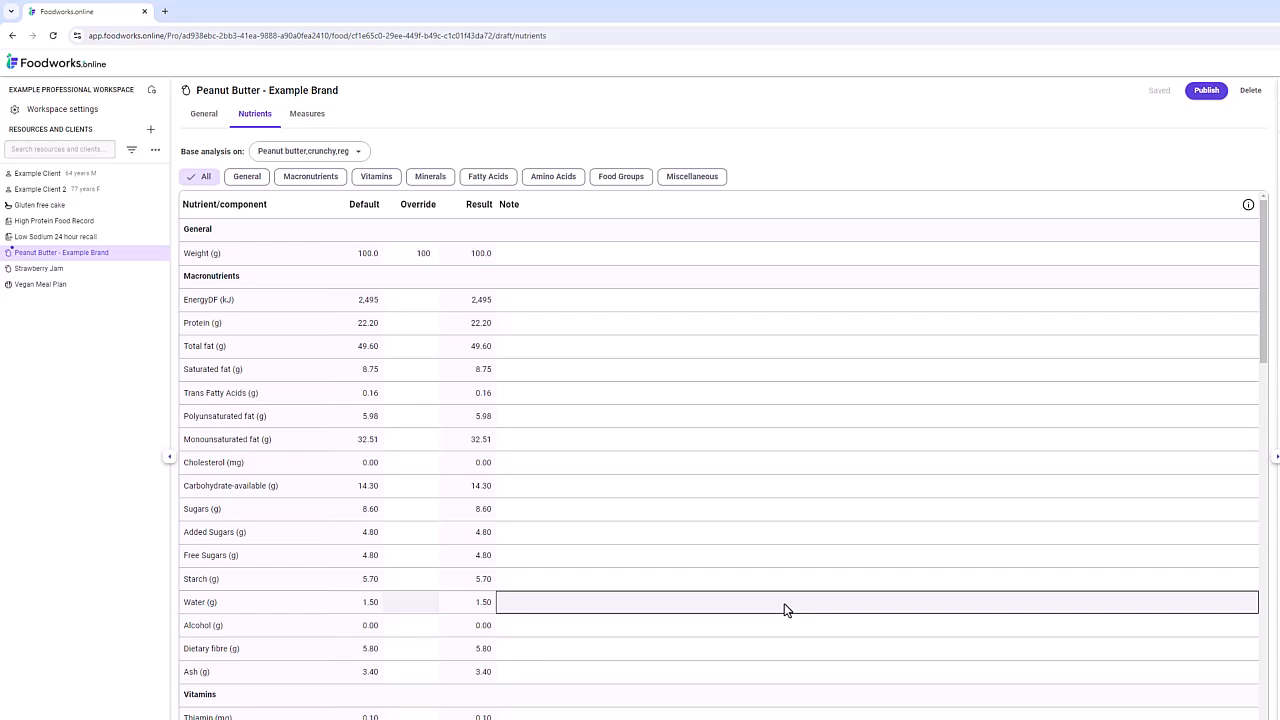
# Override the food's EnergyDF with 2350 kJ, protein with 32 g and total fat with 42.1 g.
pyautogui.click(408, 306)
pyautogui.write('2350')
pyautogui.click(417, 325)
pyautogui.write('32')
pyautogui.click(414, 349)
pyautogui.write('42.1')
# Override the available carbohydrate with 13 g, sugars with 6.9 g and dietary fibre with 9.1 g.
pyautogui.click(420, 490)
pyautogui.write('13')
pyautogui.click(421, 512)
pyautogui.write('6.9')
pyautogui.click(422, 652)
pyautogui.write('9.1')
# Override the food's sodium value with 390 mg.
pyautogui.scroll(-6, 417, 663)
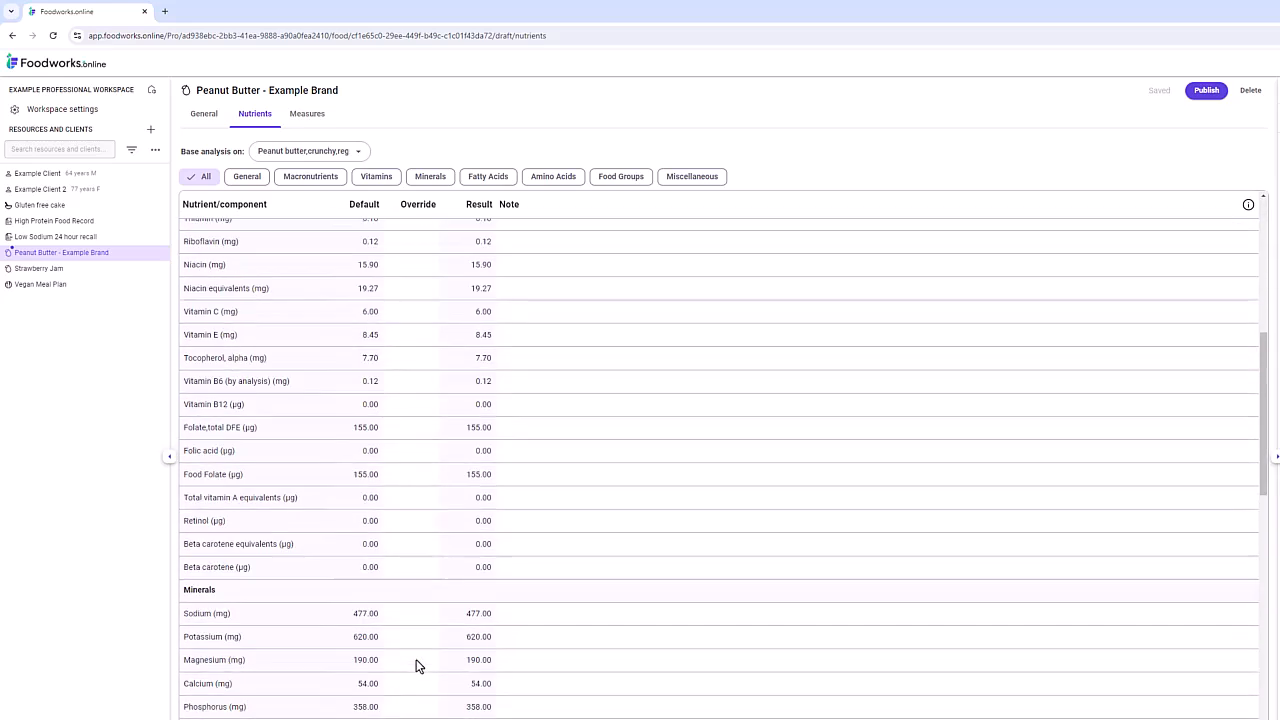
pyautogui.click(403, 551)
pyautogui.write('390')
pyautogui.click(489, 531)
pyautogui.scroll(6, 413, 530)
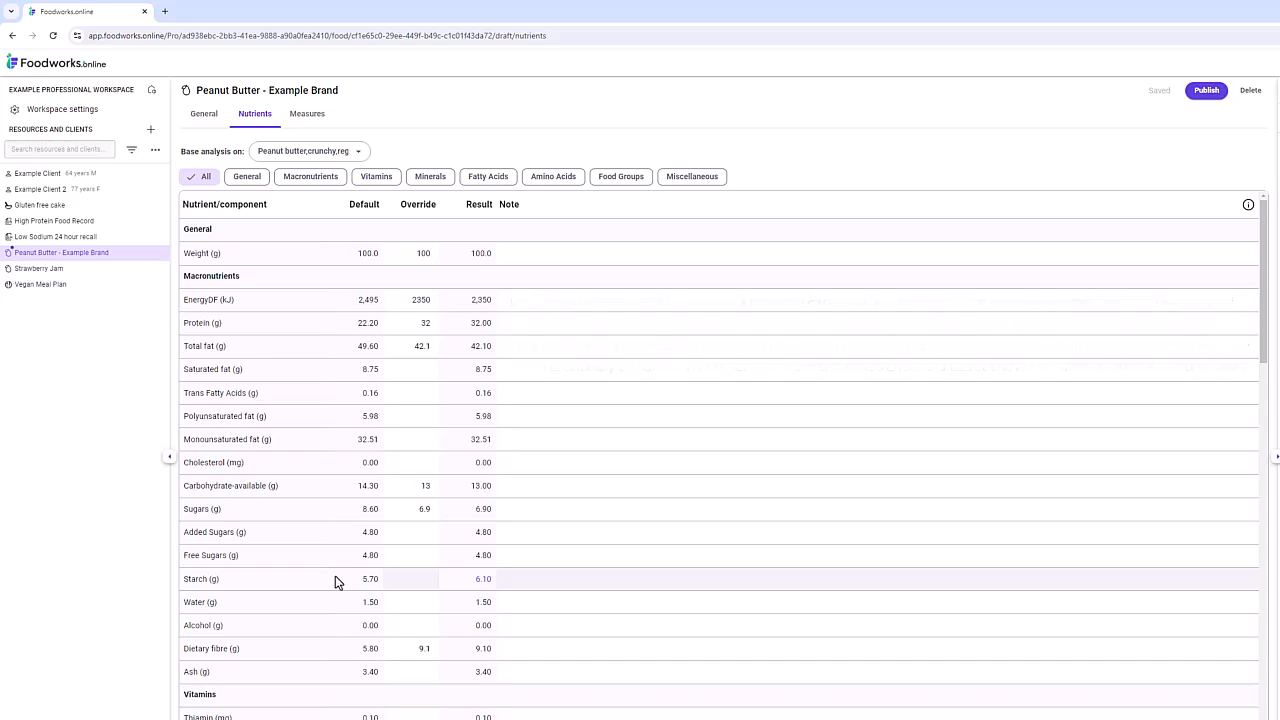
pyautogui.click(311, 156)
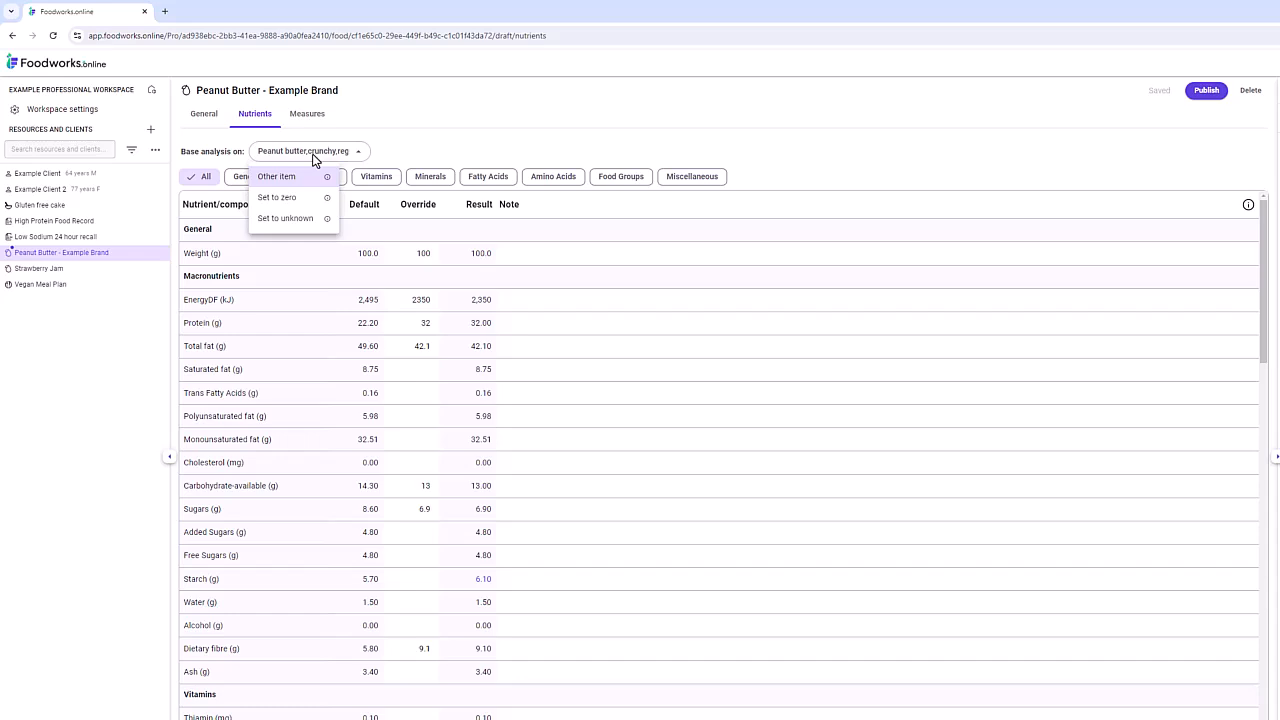
pyautogui.click(392, 157)
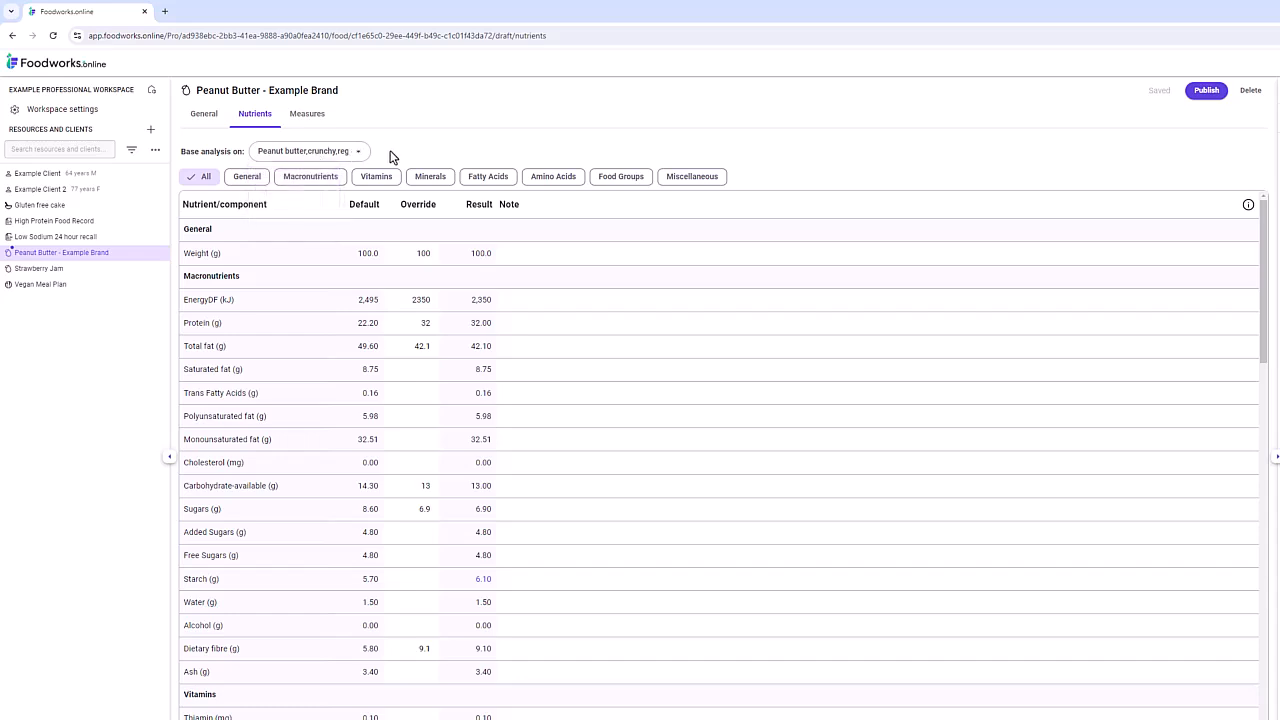
# Add a measure named Example with a weight of 50 g to the food and make it the default measure.
pyautogui.click(310, 117)
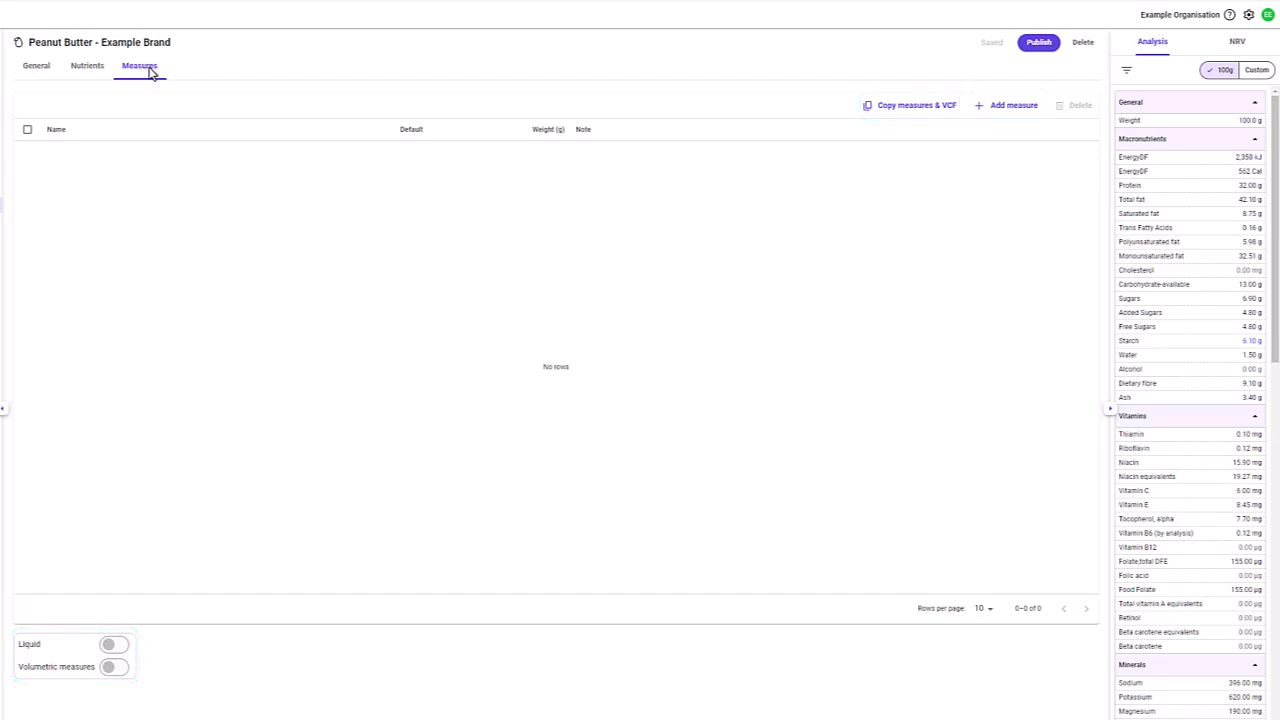
pyautogui.click(996, 106)
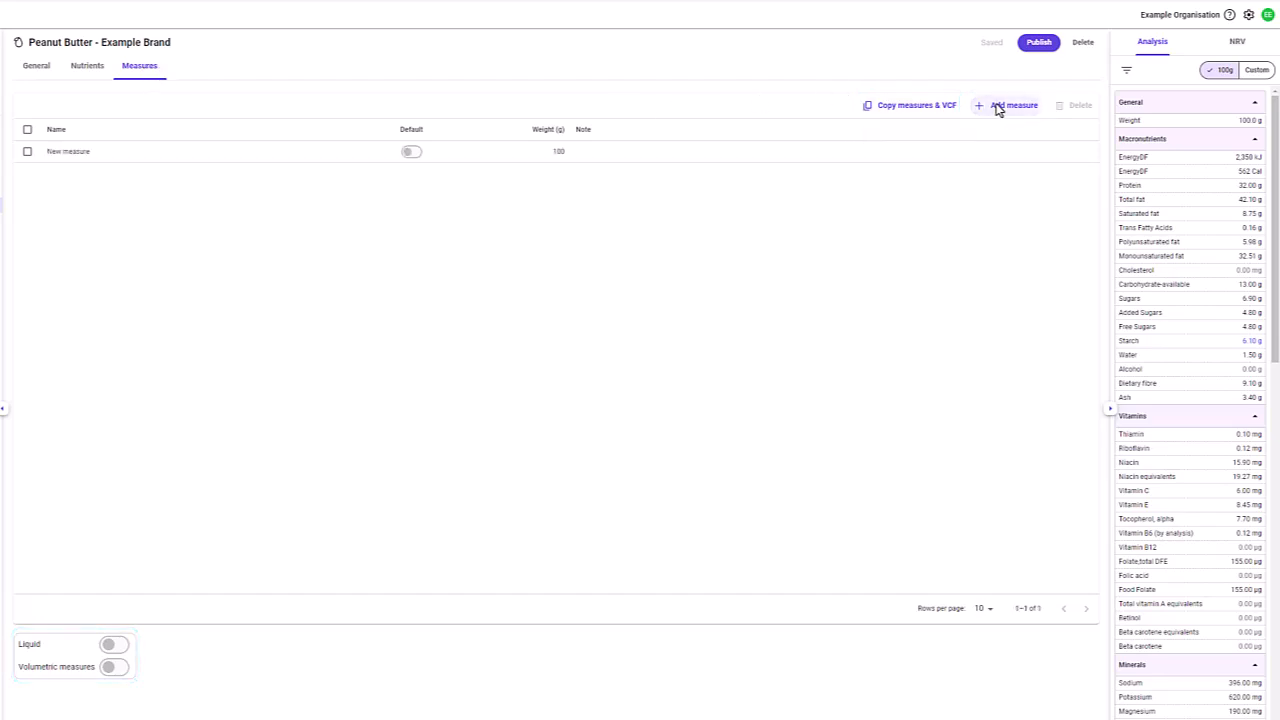
pyautogui.click(91, 152)
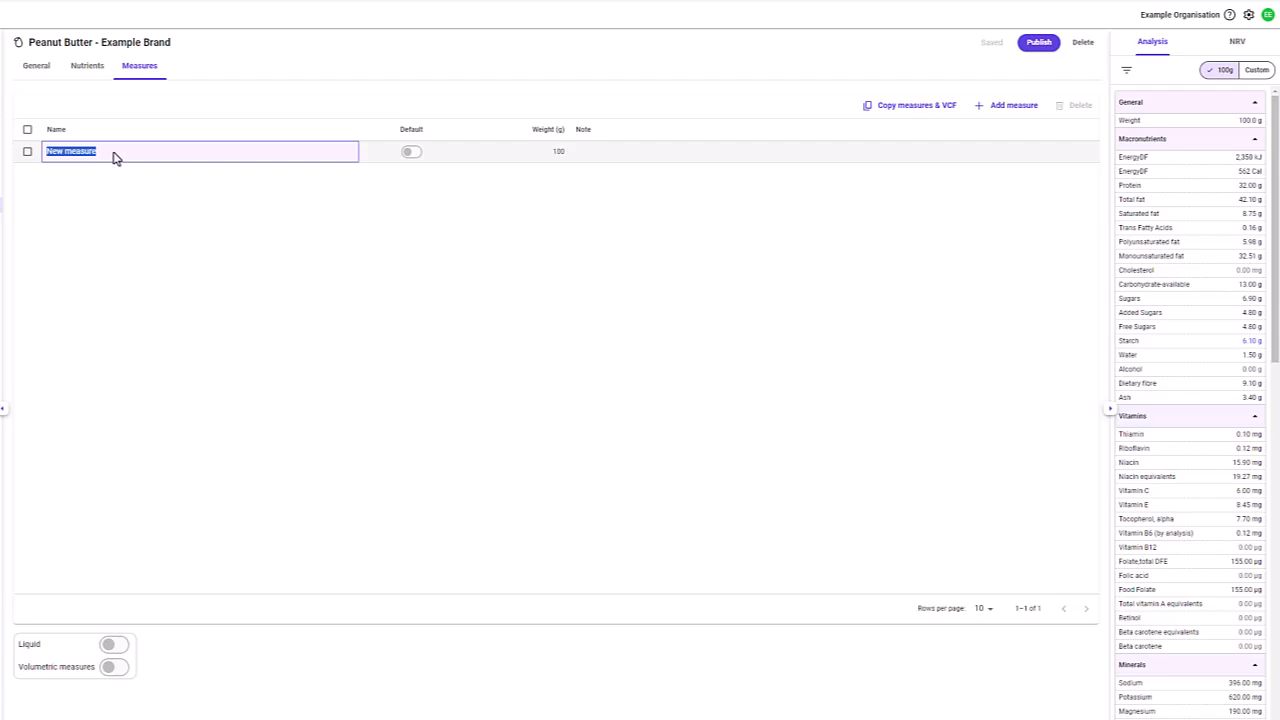
pyautogui.write('Example')
pyautogui.press('Return')
pyautogui.click(551, 153)
pyautogui.write('50')
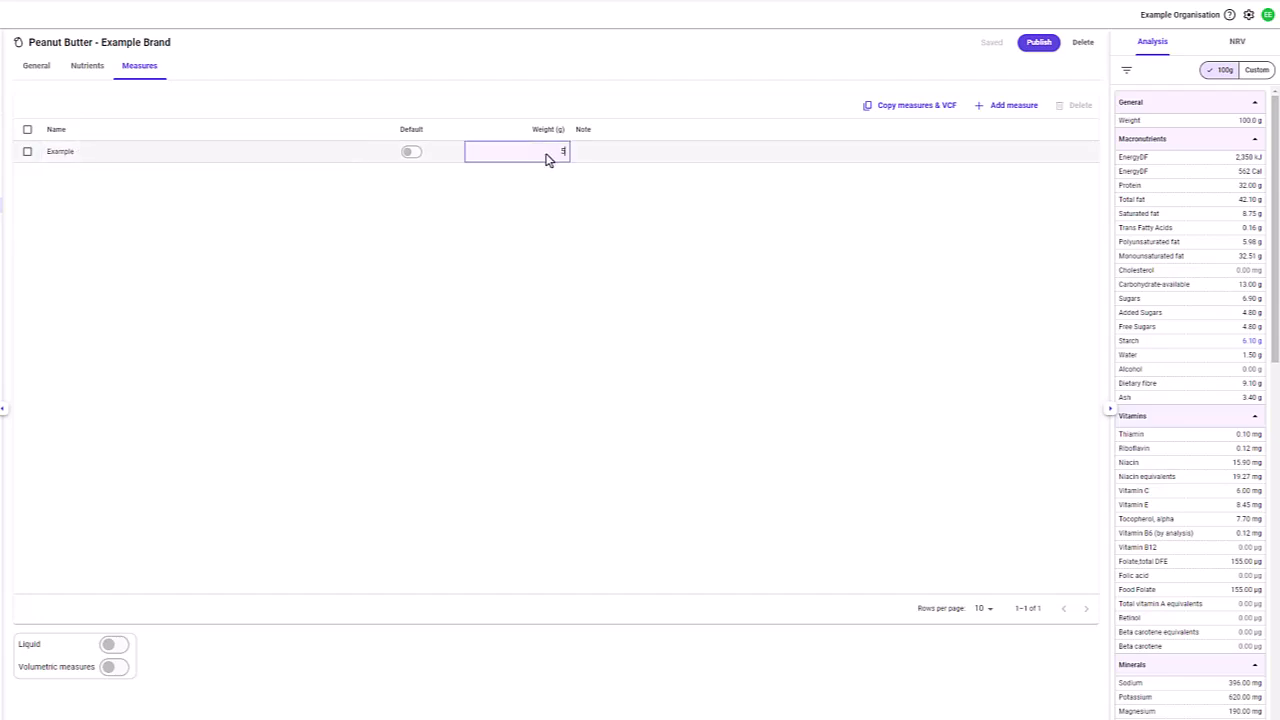
pyautogui.click(575, 196)
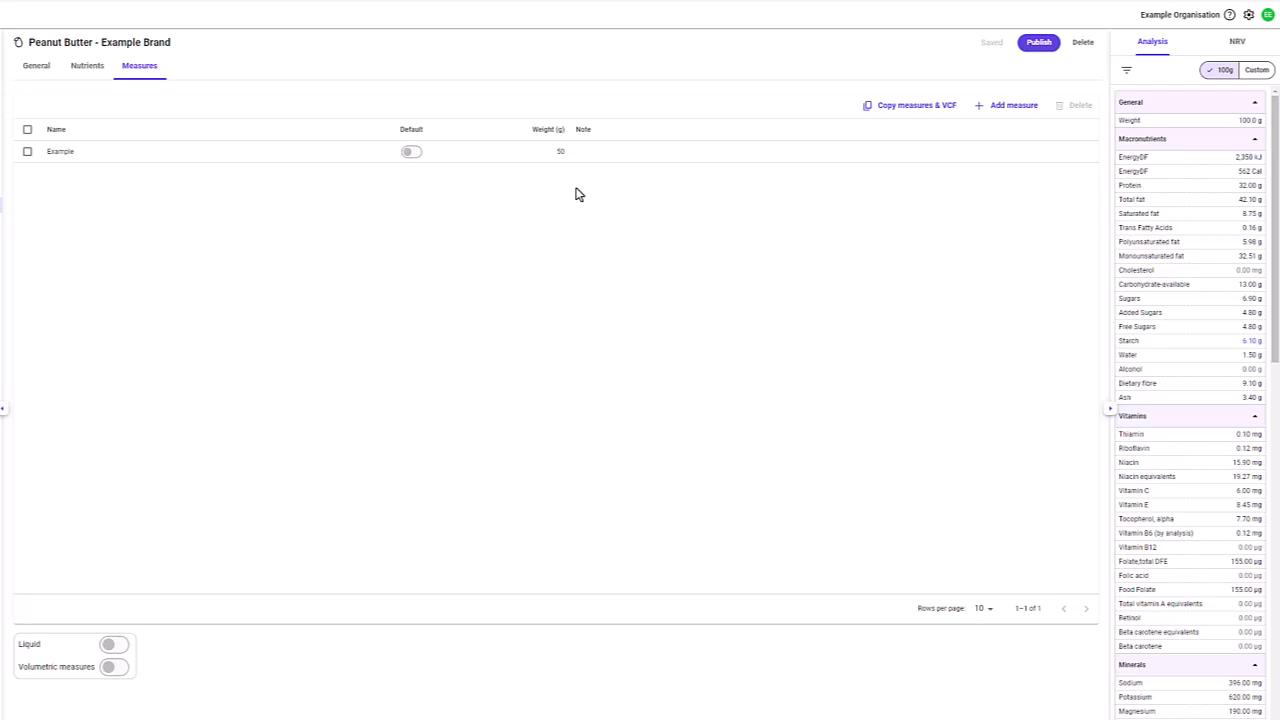
pyautogui.click(410, 152)
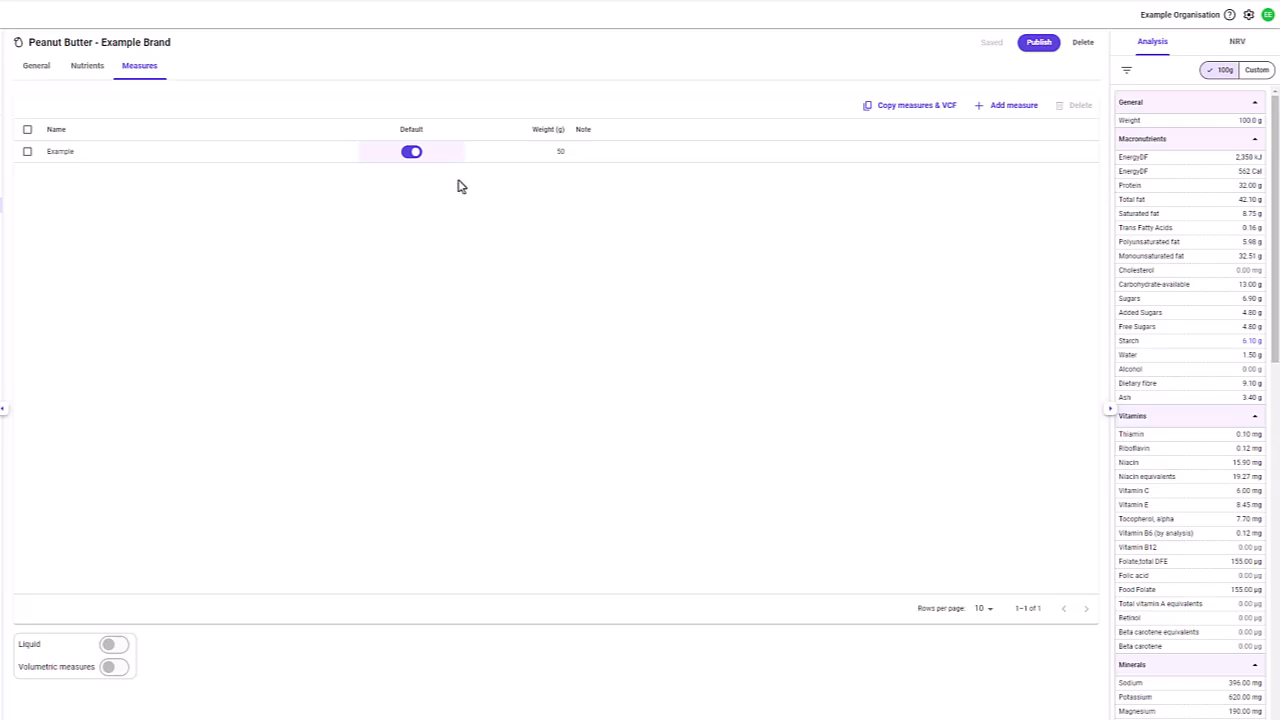
# Copy the measures from the reference food Peanut butter,crunchy,regular and delete the copied _individual serve sachet measure.
pyautogui.click(893, 107)
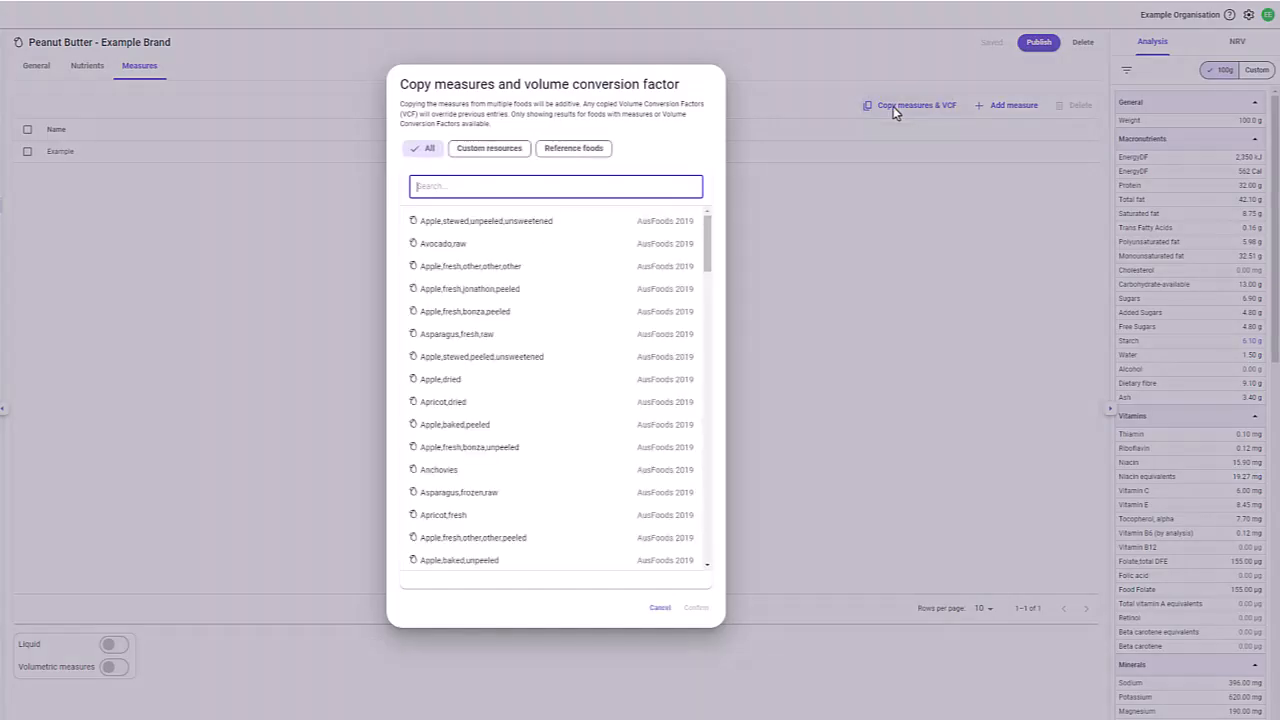
pyautogui.write('peanut butter')
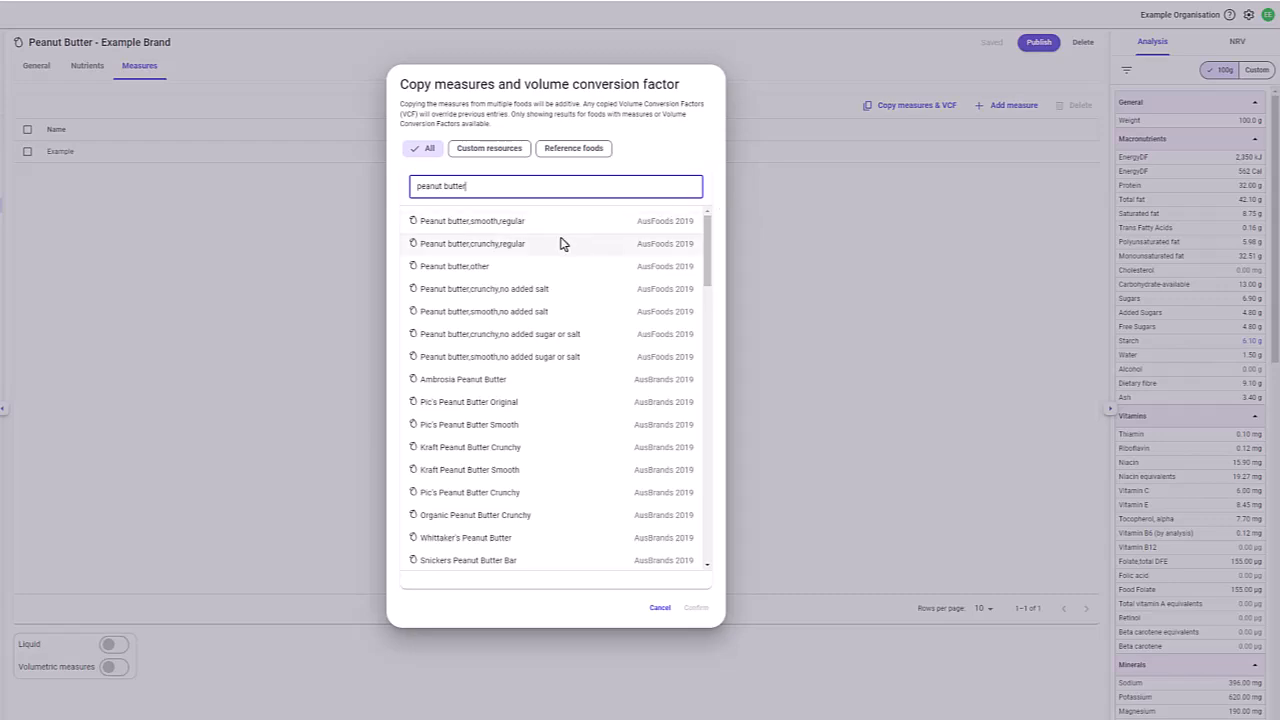
pyautogui.click(561, 243)
pyautogui.click(695, 607)
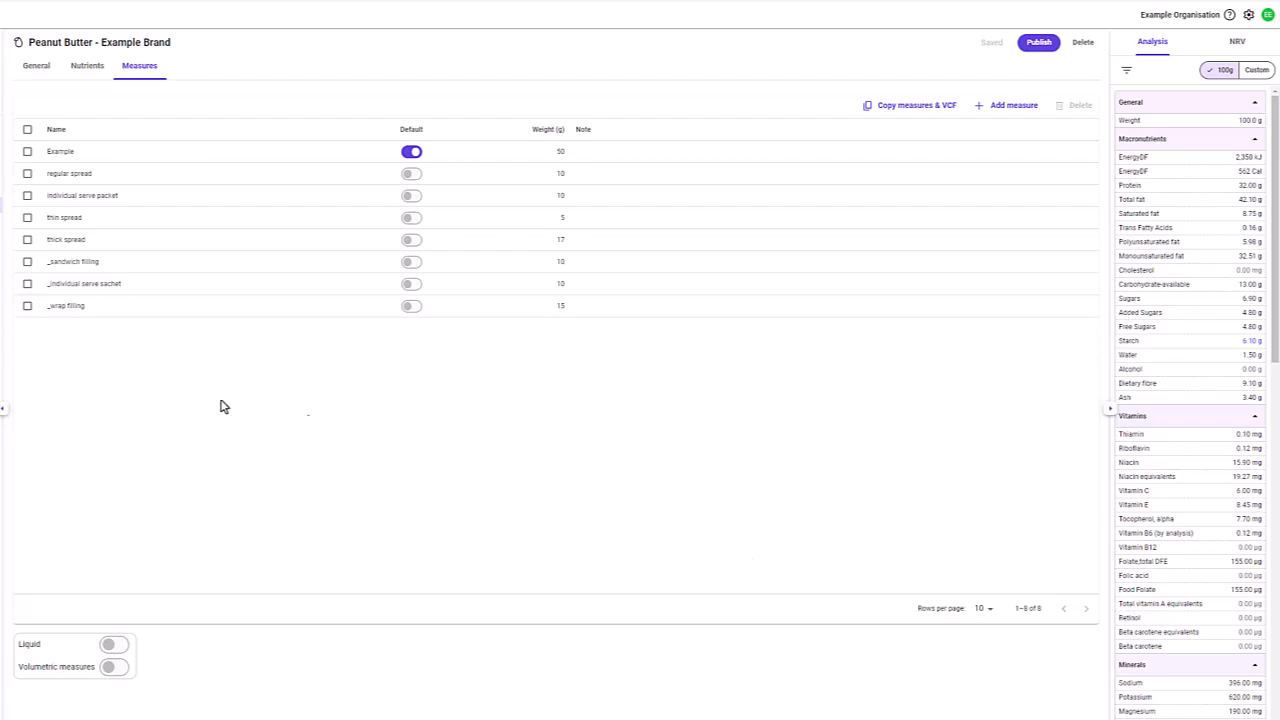
pyautogui.click(27, 284)
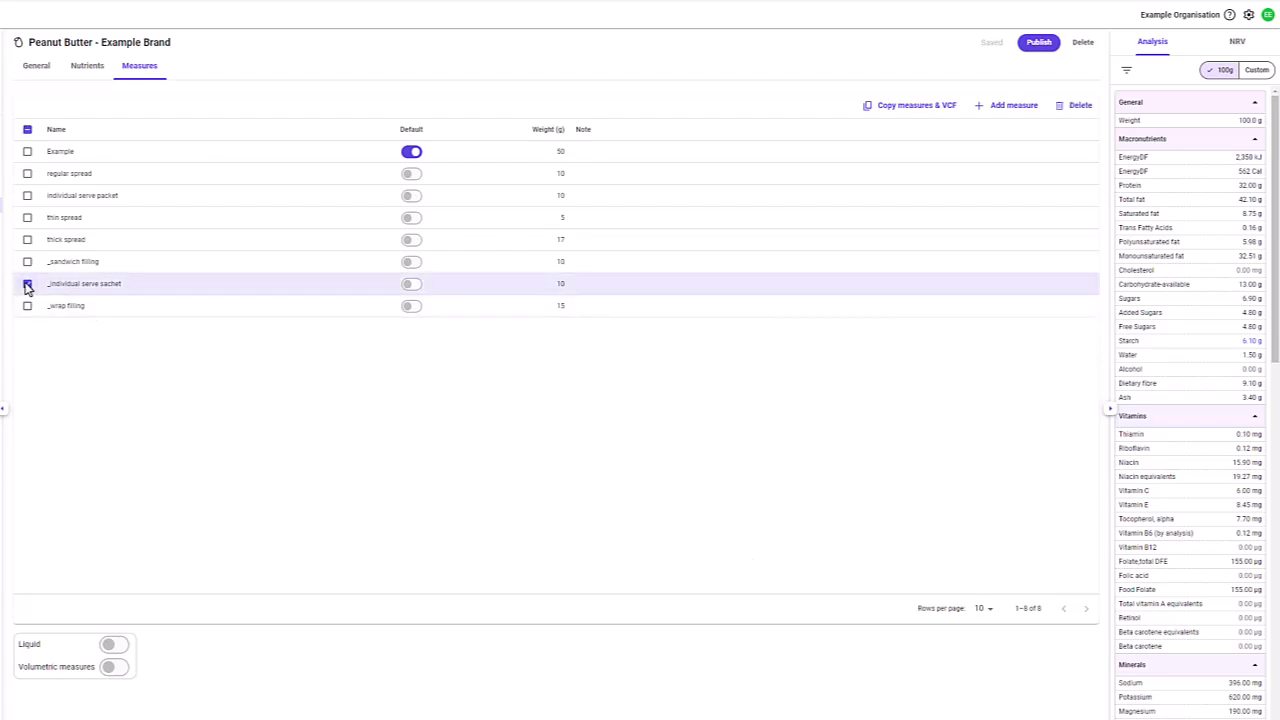
pyautogui.click(1075, 108)
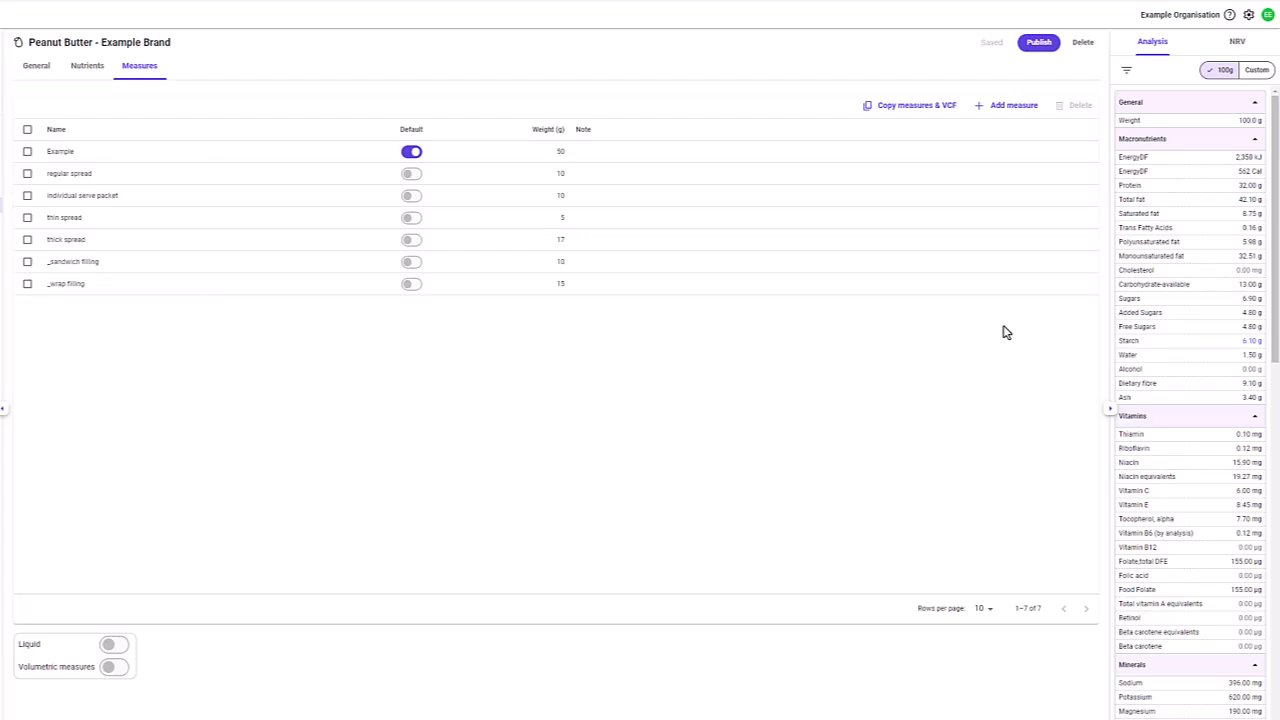
# Enable volumetric measures for the food and set 100 mL equal to 105 g.
pyautogui.click(114, 672)
pyautogui.click(114, 670)
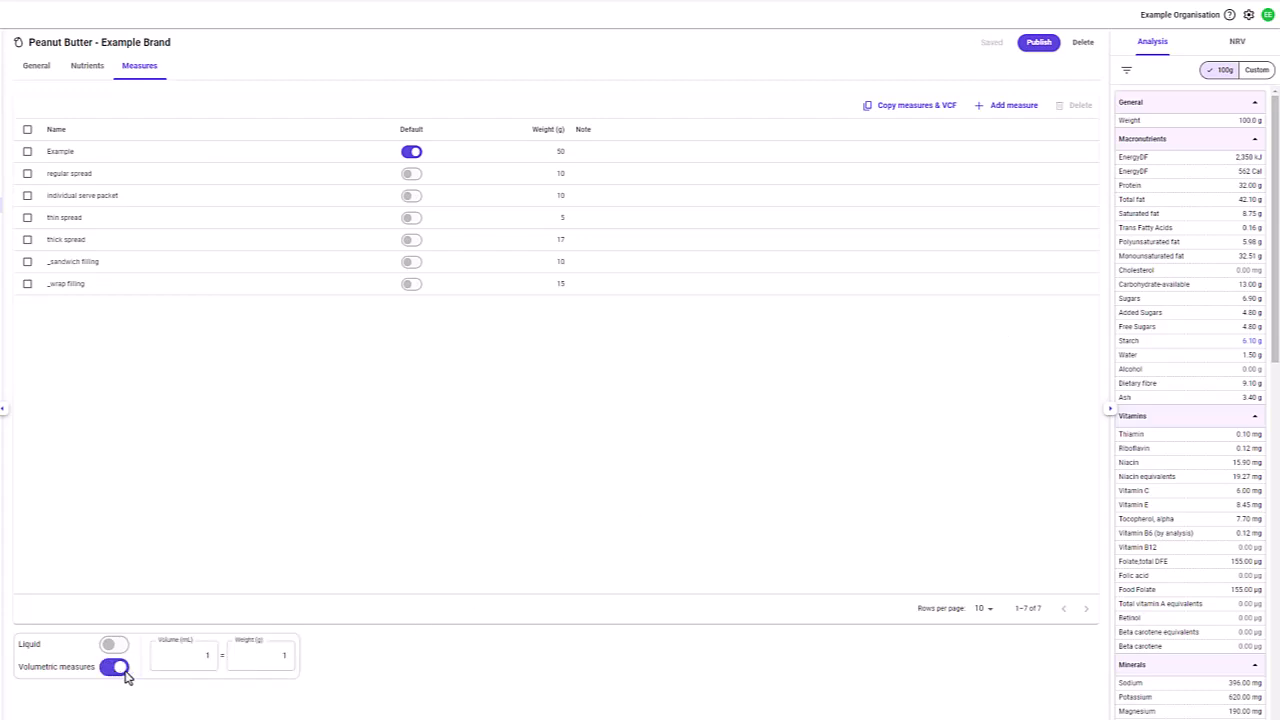
pyautogui.click(207, 664)
pyautogui.write('00')
pyautogui.moveTo(281, 659); pyautogui.dragTo(297, 661)
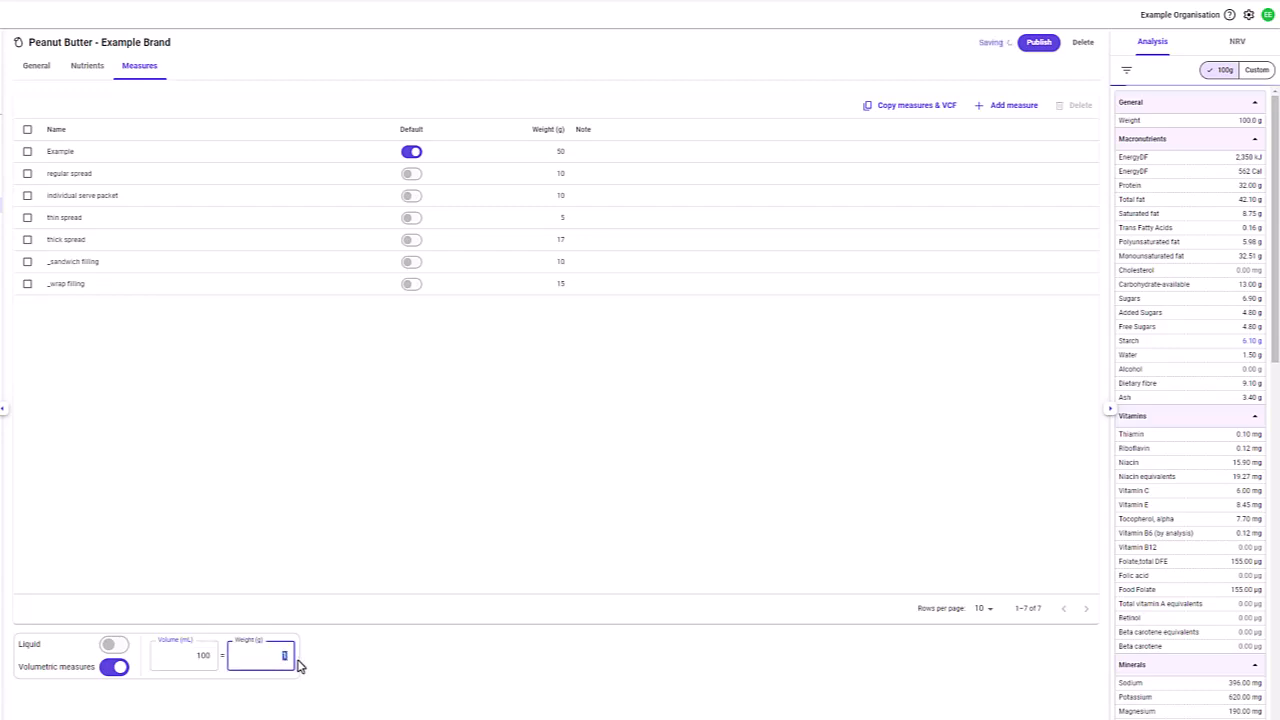
pyautogui.write('105')
pyautogui.click(318, 677)
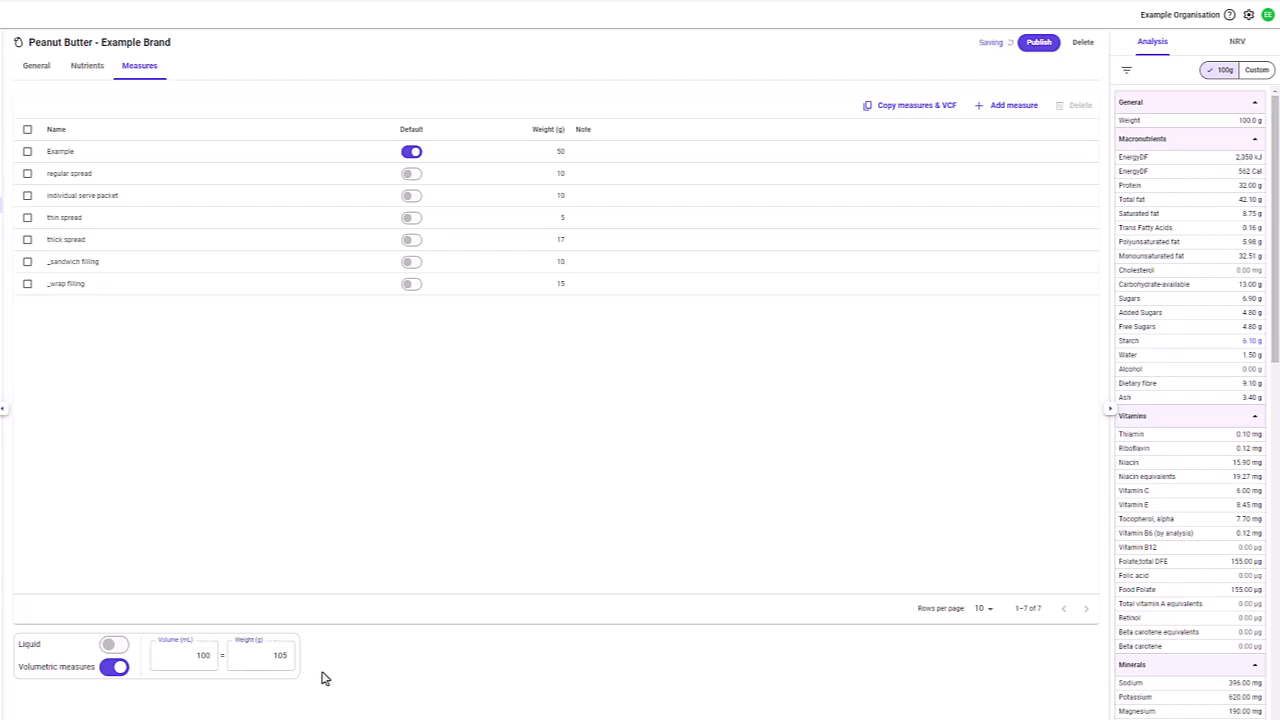
# Mark the food as a liquid and switch the liquid setting off again.
pyautogui.click(114, 645)
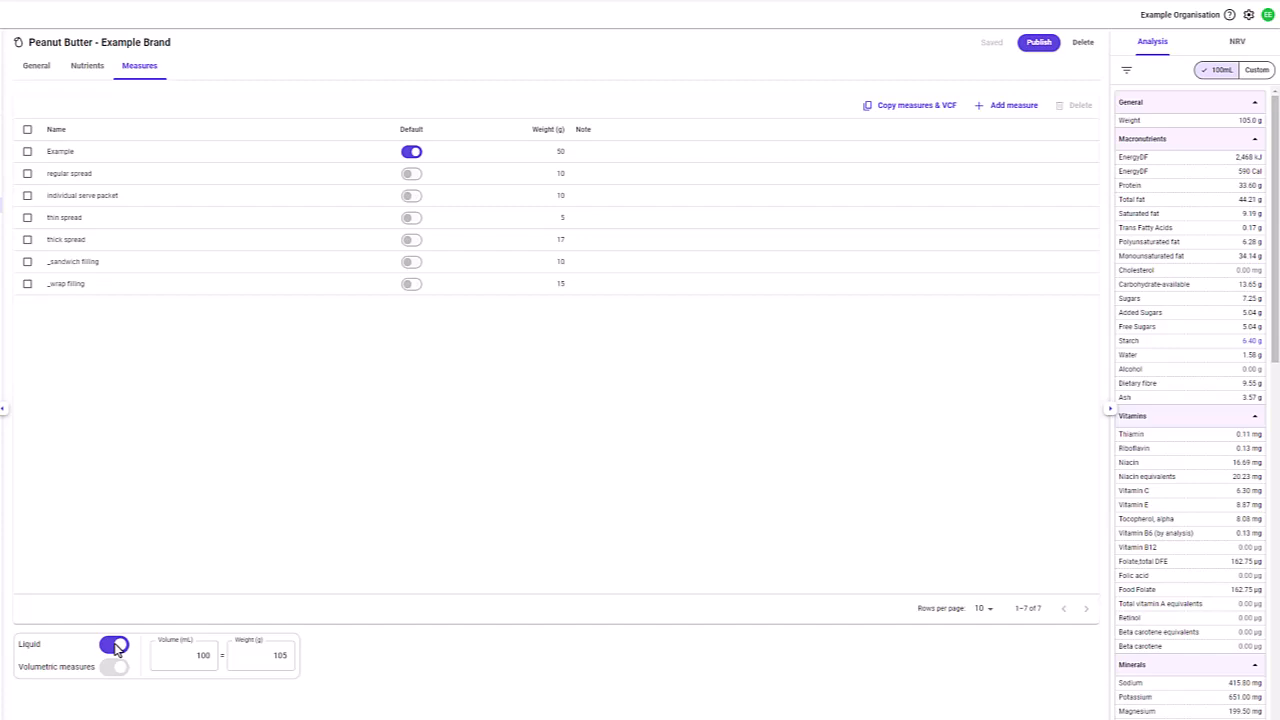
pyautogui.click(114, 645)
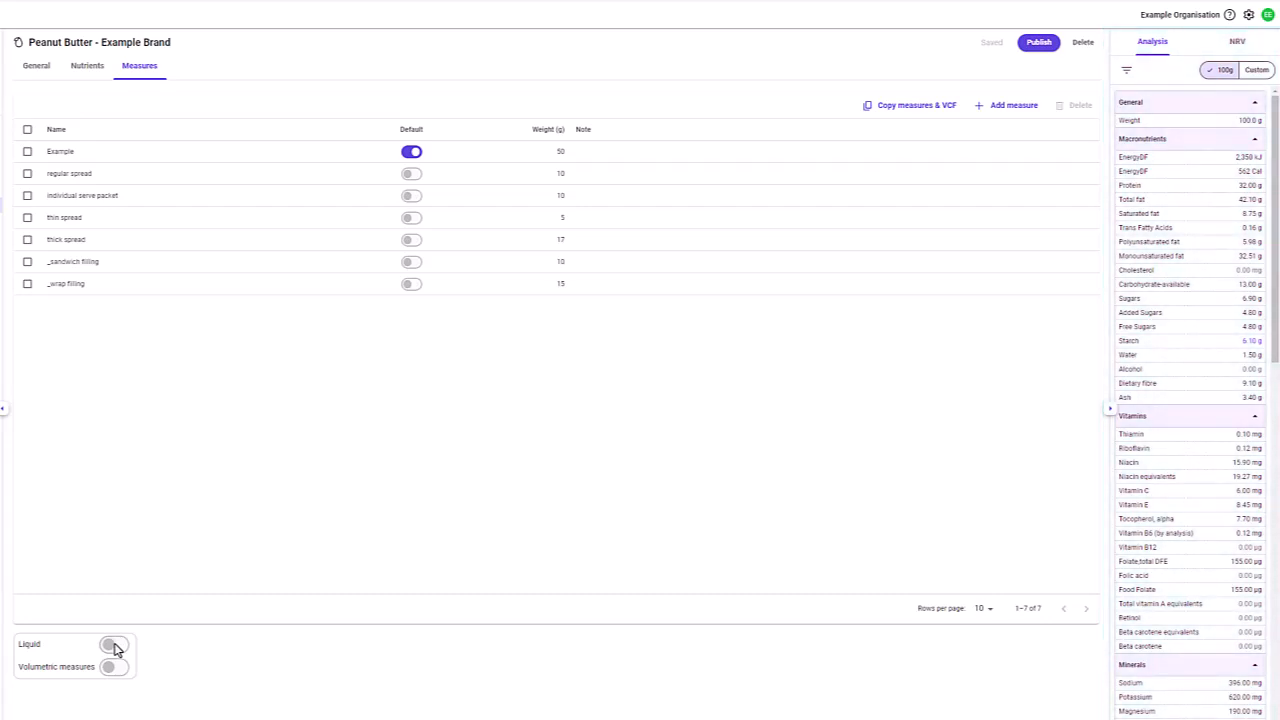
# Set the nutrient analysis to a custom amount of 80 g and publish the food.
pyautogui.click(1110, 412)
pyautogui.click(1254, 410)
pyautogui.click(1257, 72)
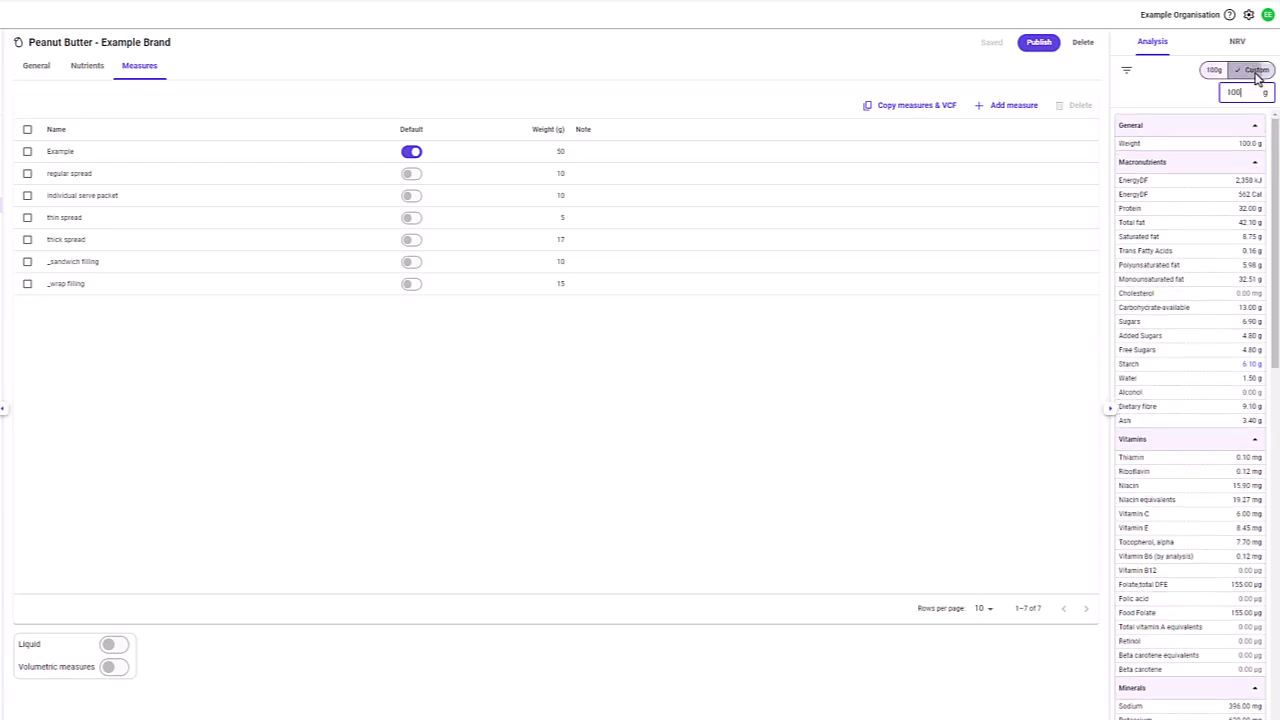
pyautogui.moveTo(1252, 97); pyautogui.dragTo(1205, 99)
pyautogui.write('80')
pyautogui.click(1181, 104)
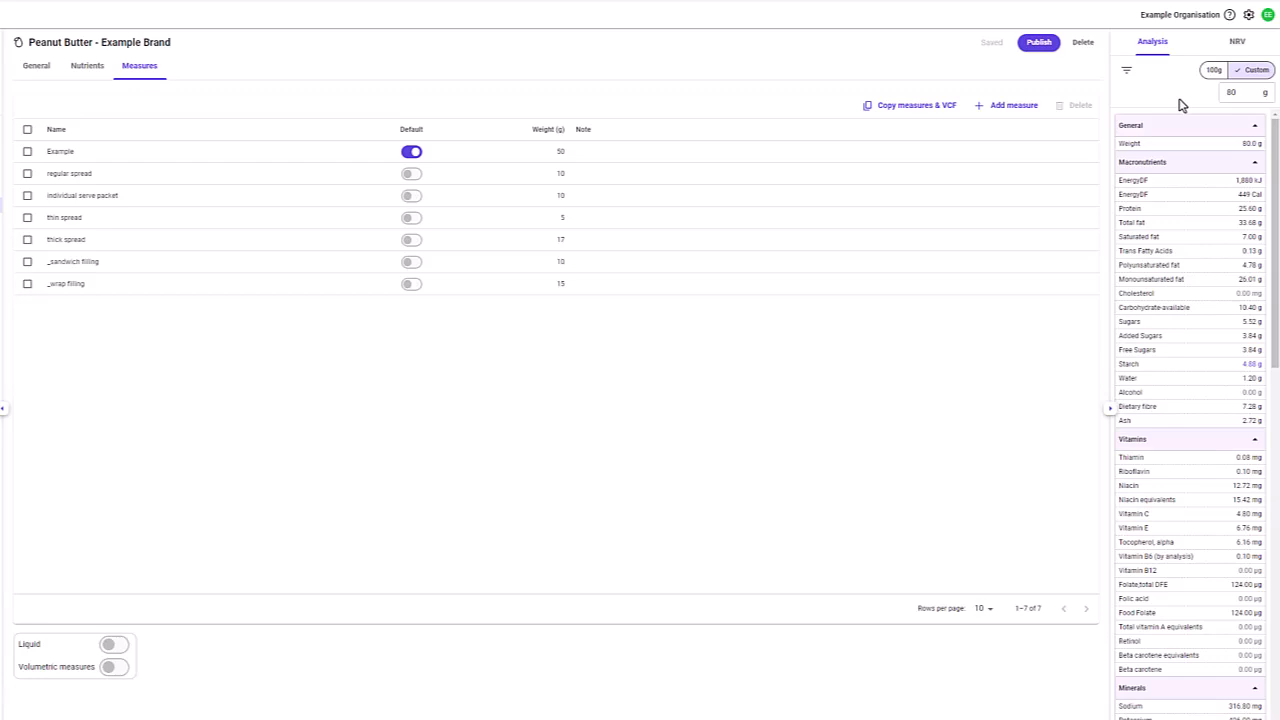
pyautogui.click(1039, 44)
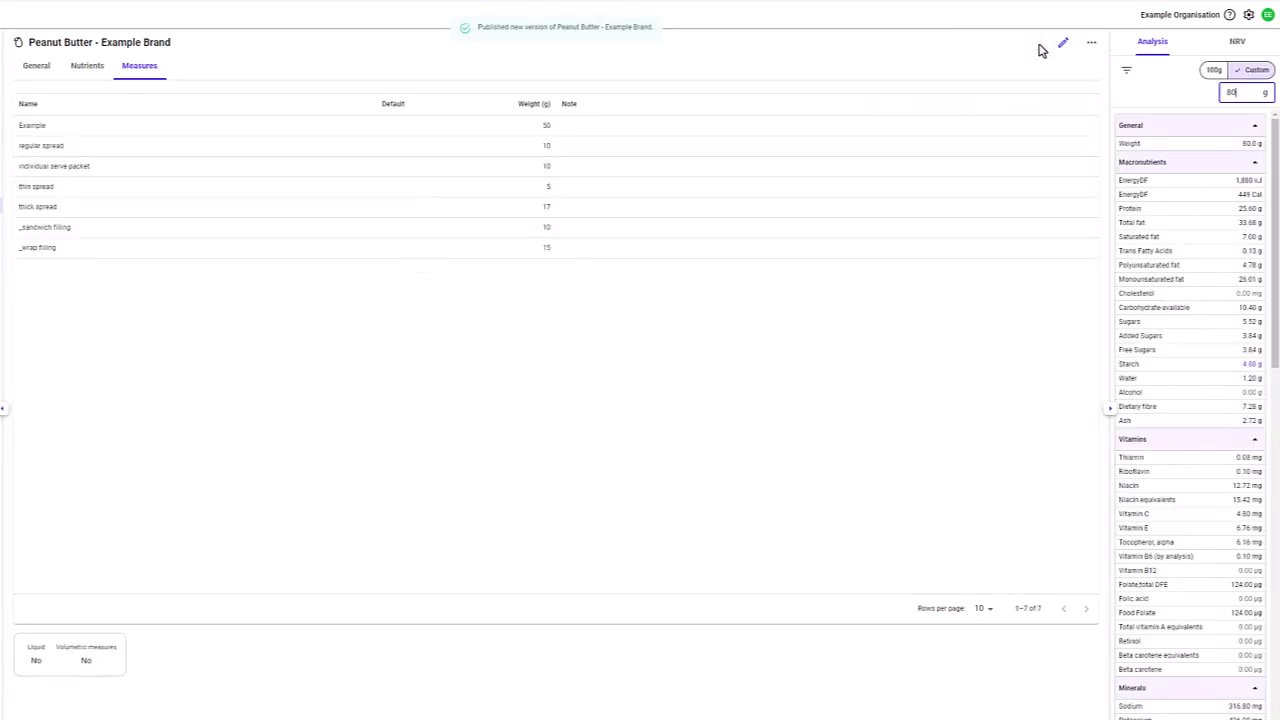
# Generate a food report, include the tags, exclude the description and notes, and check the updated preview.
pyautogui.click(1095, 48)
pyautogui.click(1116, 68)
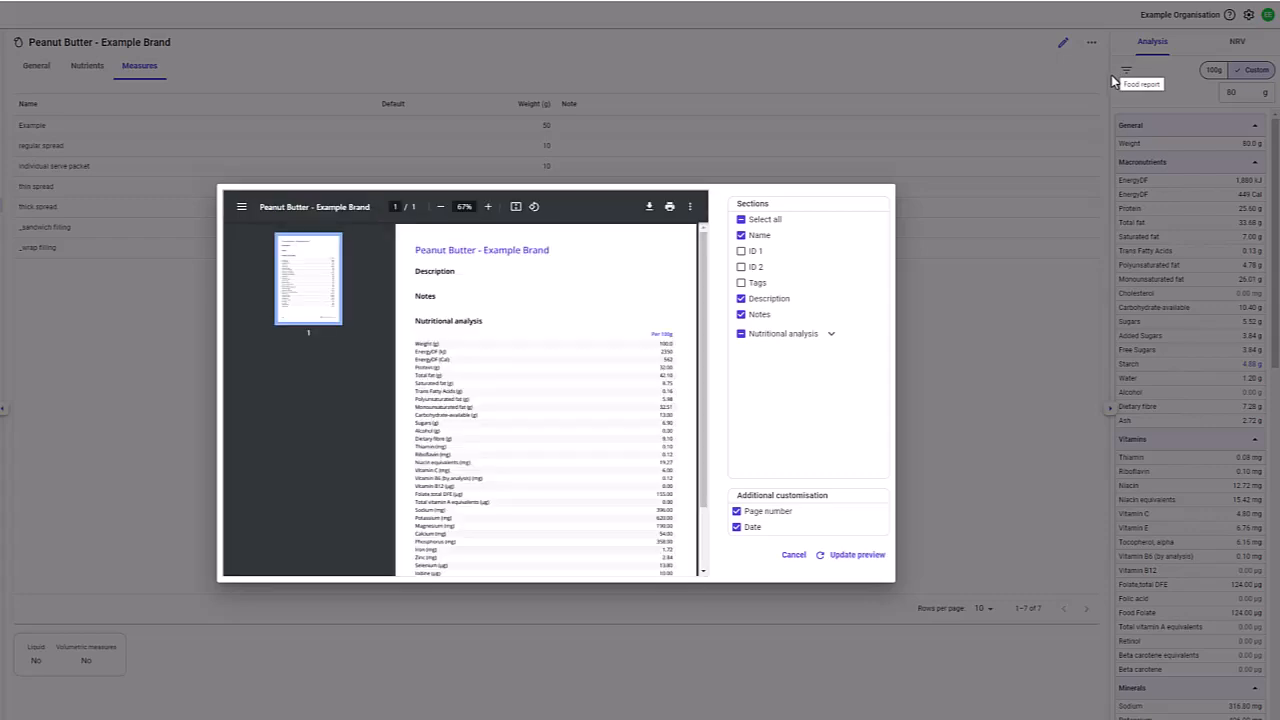
pyautogui.click(741, 283)
pyautogui.click(741, 298)
pyautogui.click(741, 314)
pyautogui.click(842, 557)
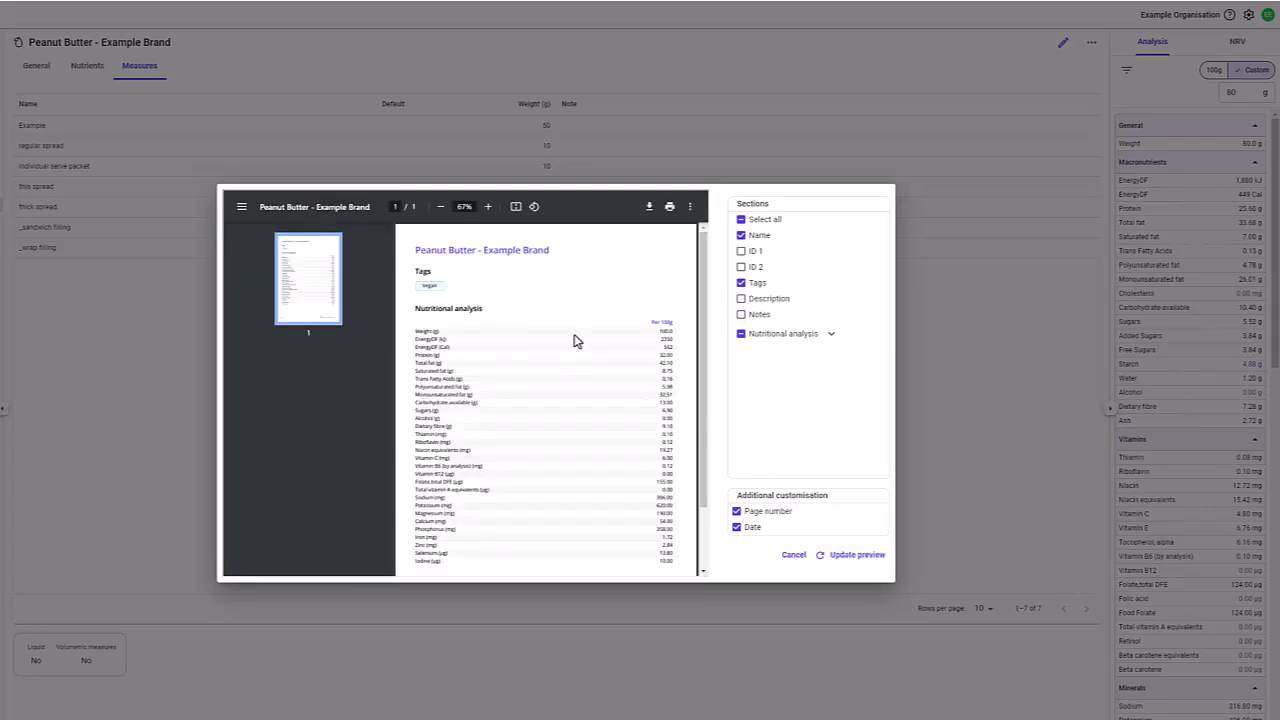
pyautogui.scroll(-4, 575, 341)
pyautogui.scroll(4, 575, 341)
# Remove the page number and date from the report, review the updated preview and close the report.
pyautogui.click(737, 511)
pyautogui.click(738, 527)
pyautogui.click(836, 557)
pyautogui.scroll(-2, 631, 460)
pyautogui.scroll(2, 631, 461)
pyautogui.click(906, 392)
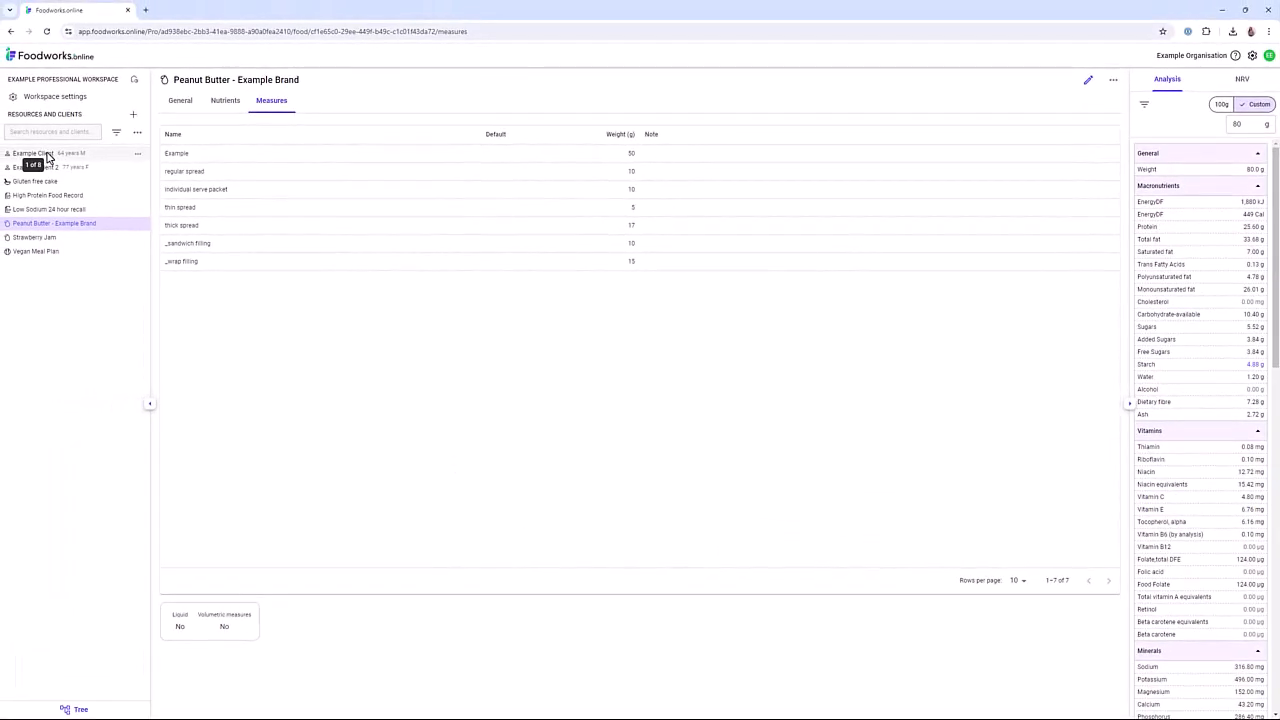
# Create a new food named Example food in Example Client's resources and publish it.
pyautogui.click(46, 155)
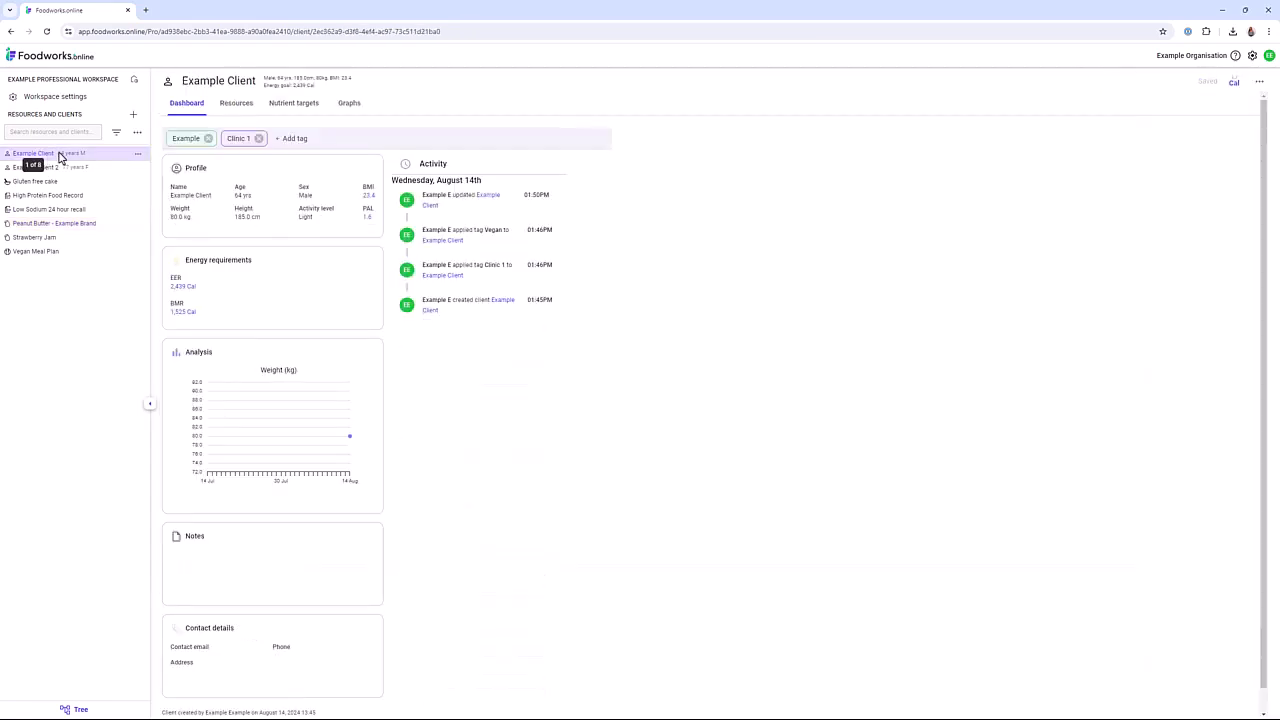
pyautogui.click(233, 109)
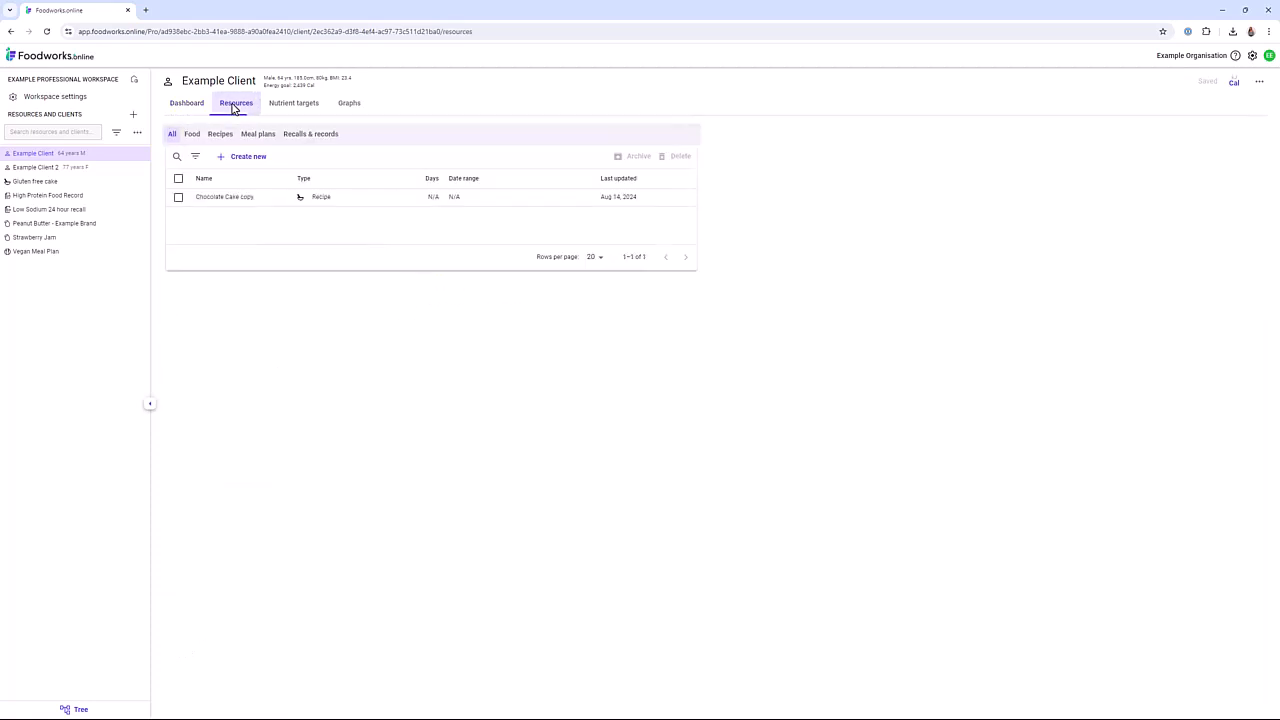
pyautogui.click(241, 158)
pyautogui.click(247, 186)
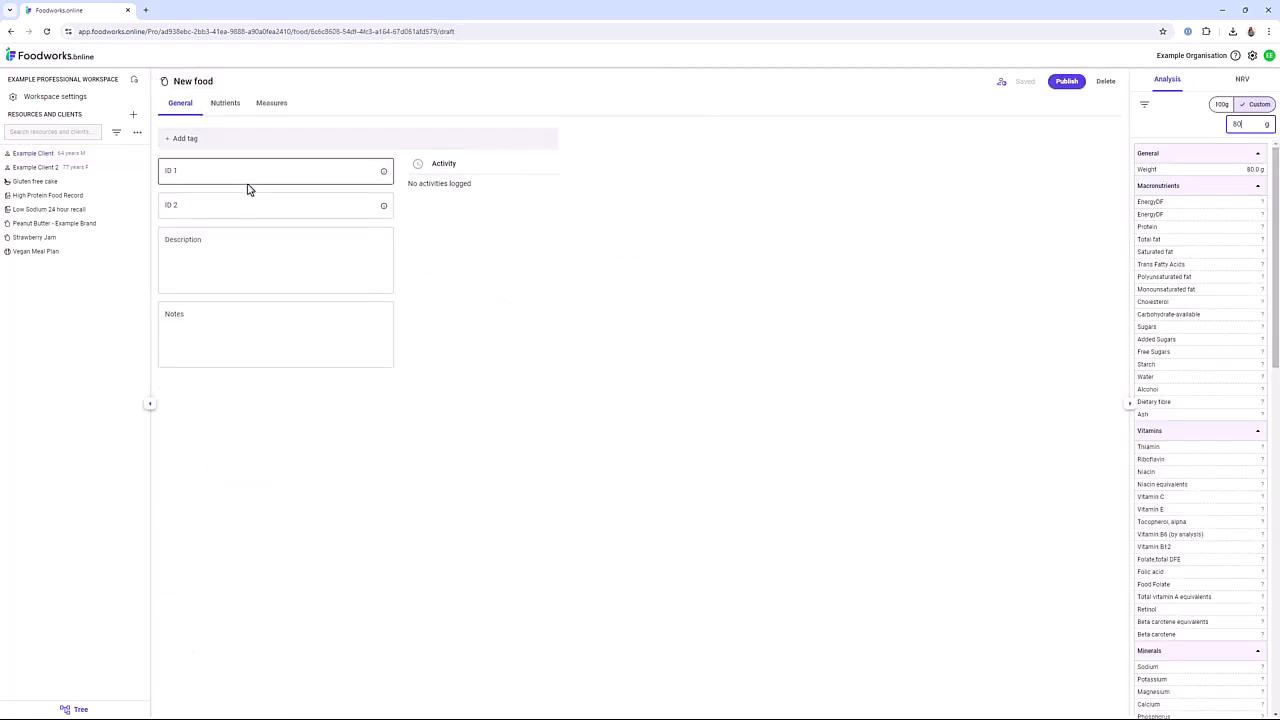
pyautogui.click(228, 86)
pyautogui.write('E')
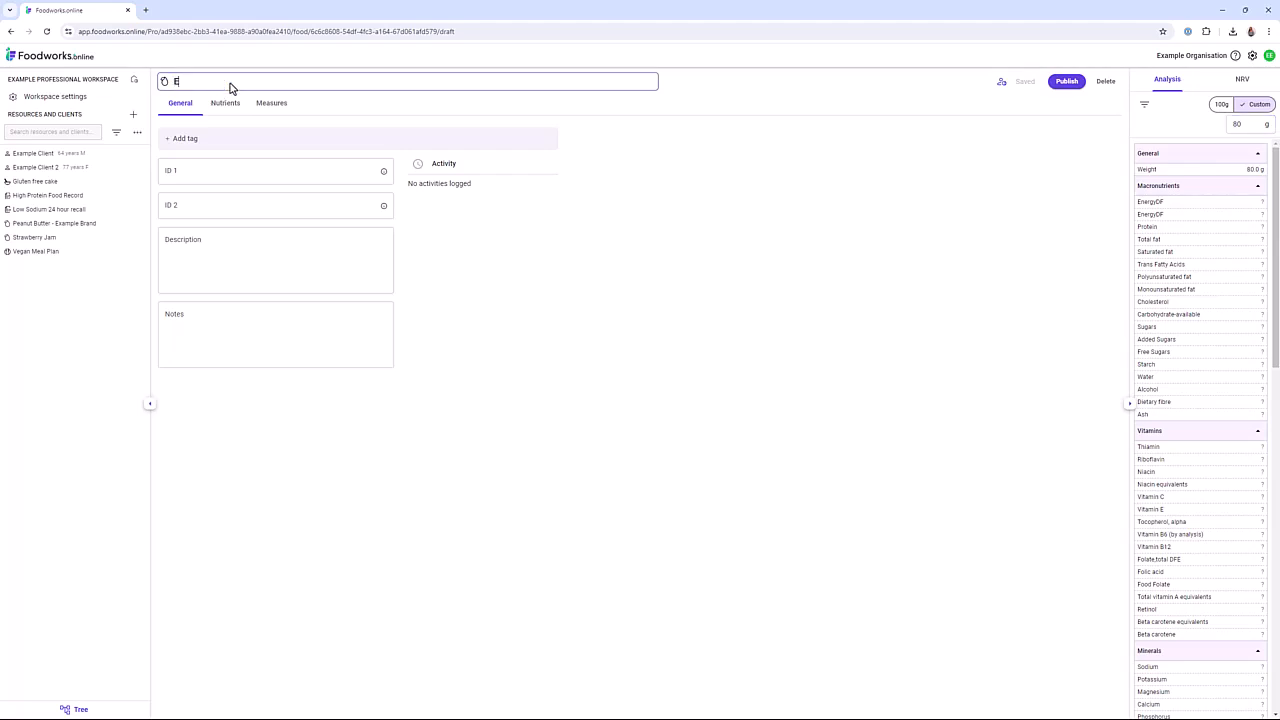
pyautogui.write('xample food')
pyautogui.click(1064, 84)
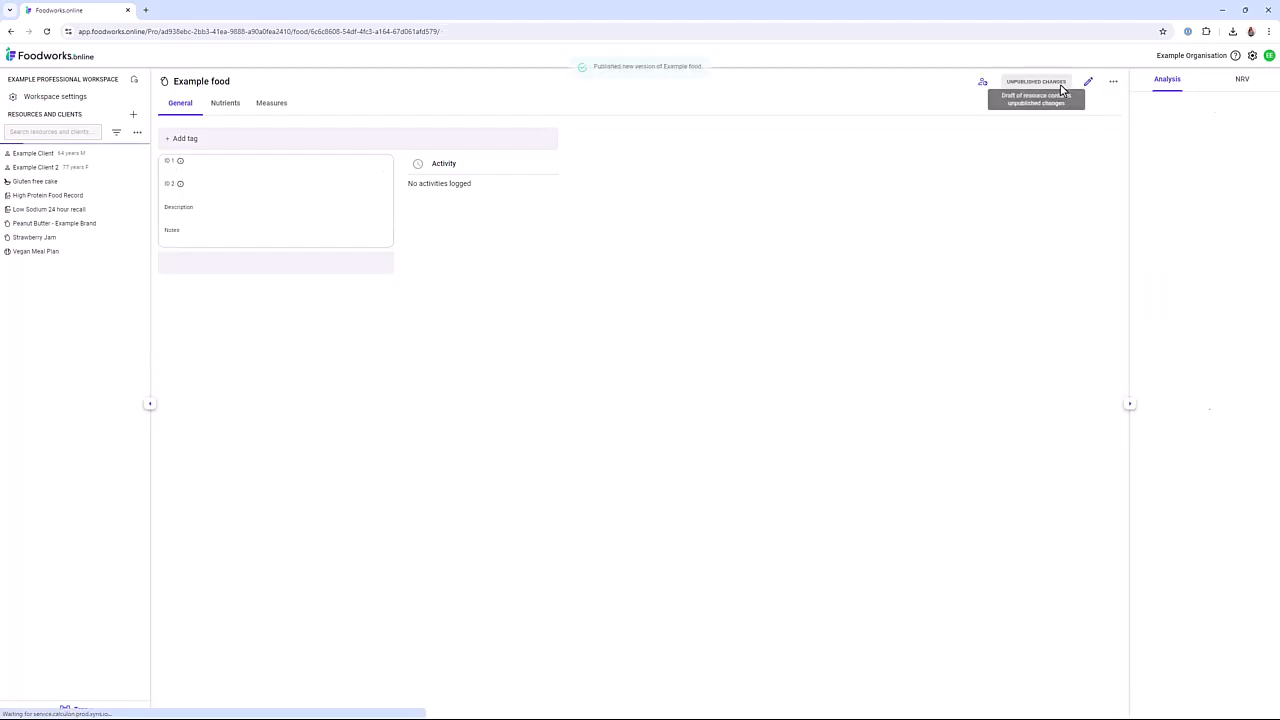
# Open Example Client's resources and show only the foods.
pyautogui.click(68, 155)
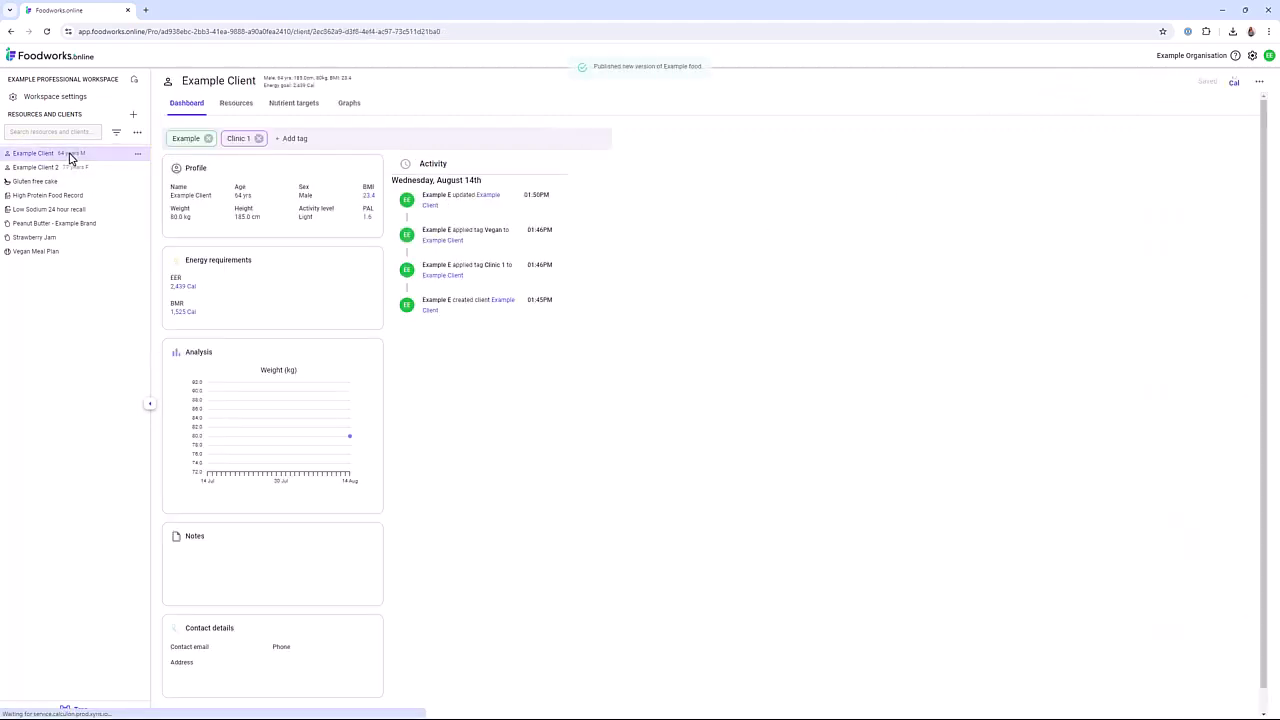
pyautogui.click(237, 106)
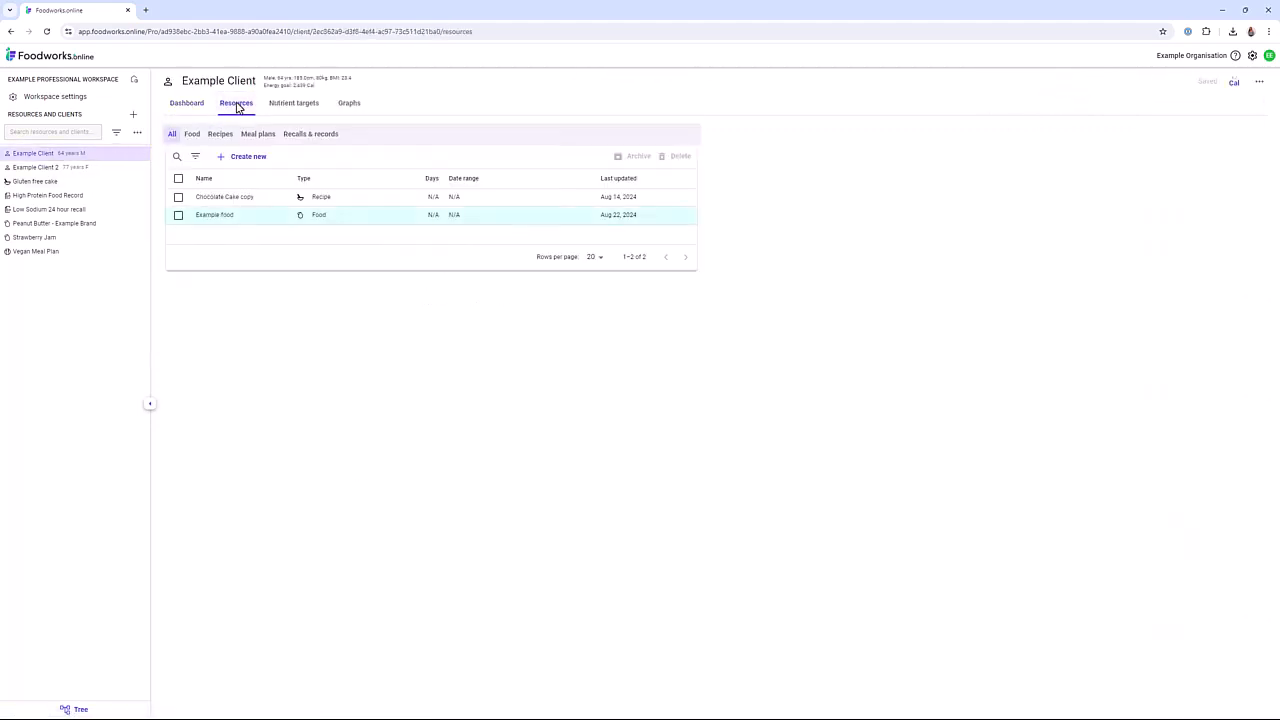
pyautogui.click(192, 135)
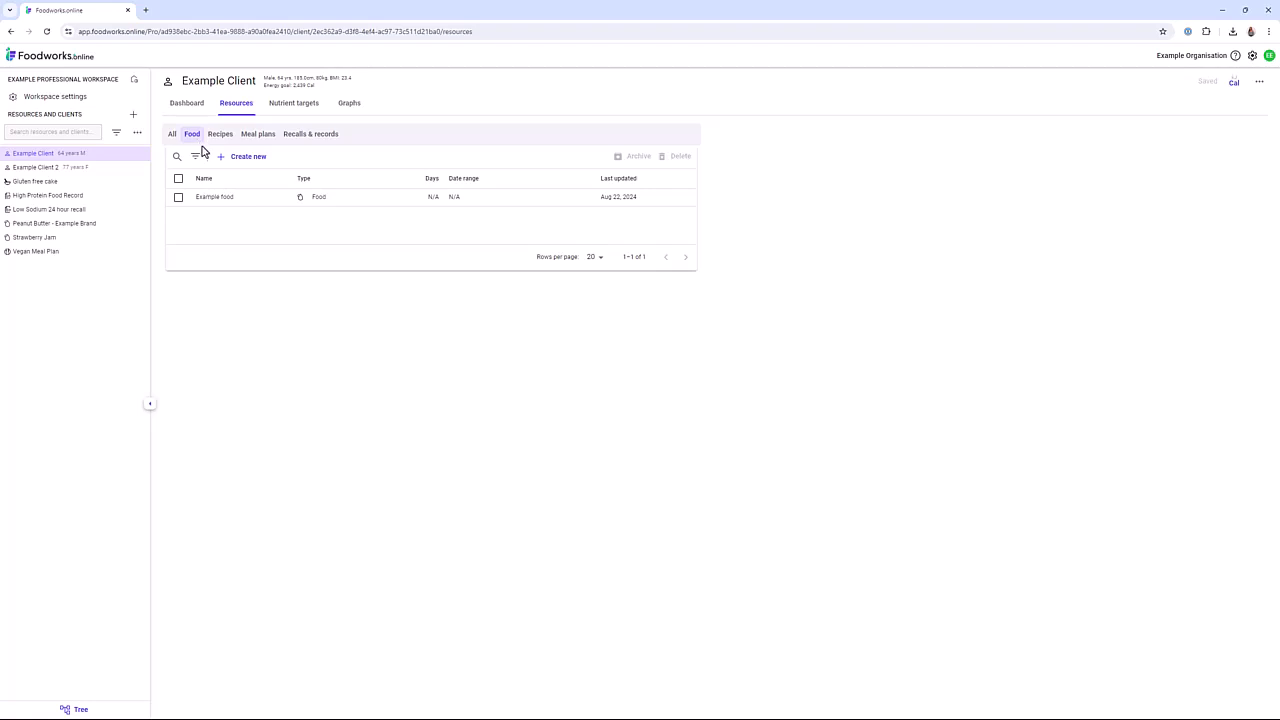
# Copy Example food from Example Client to Example Client 2 and open the second client's resources.
pyautogui.click(217, 199)
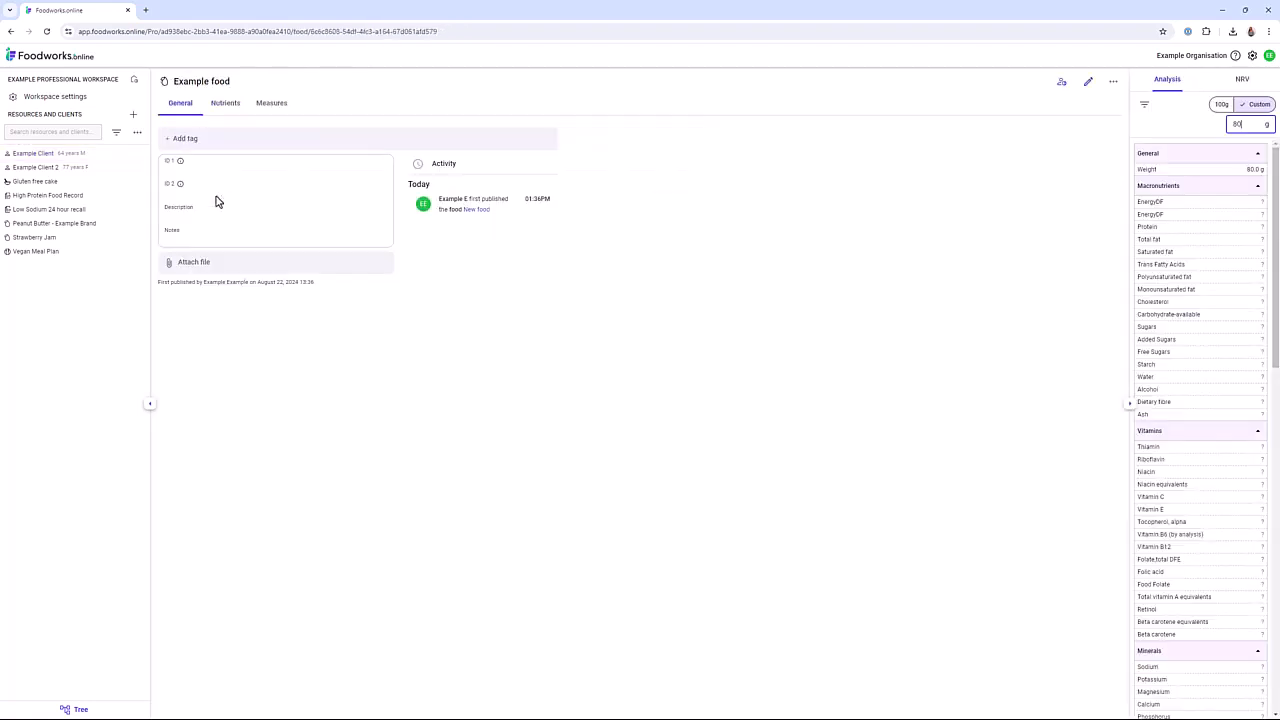
pyautogui.click(1113, 82)
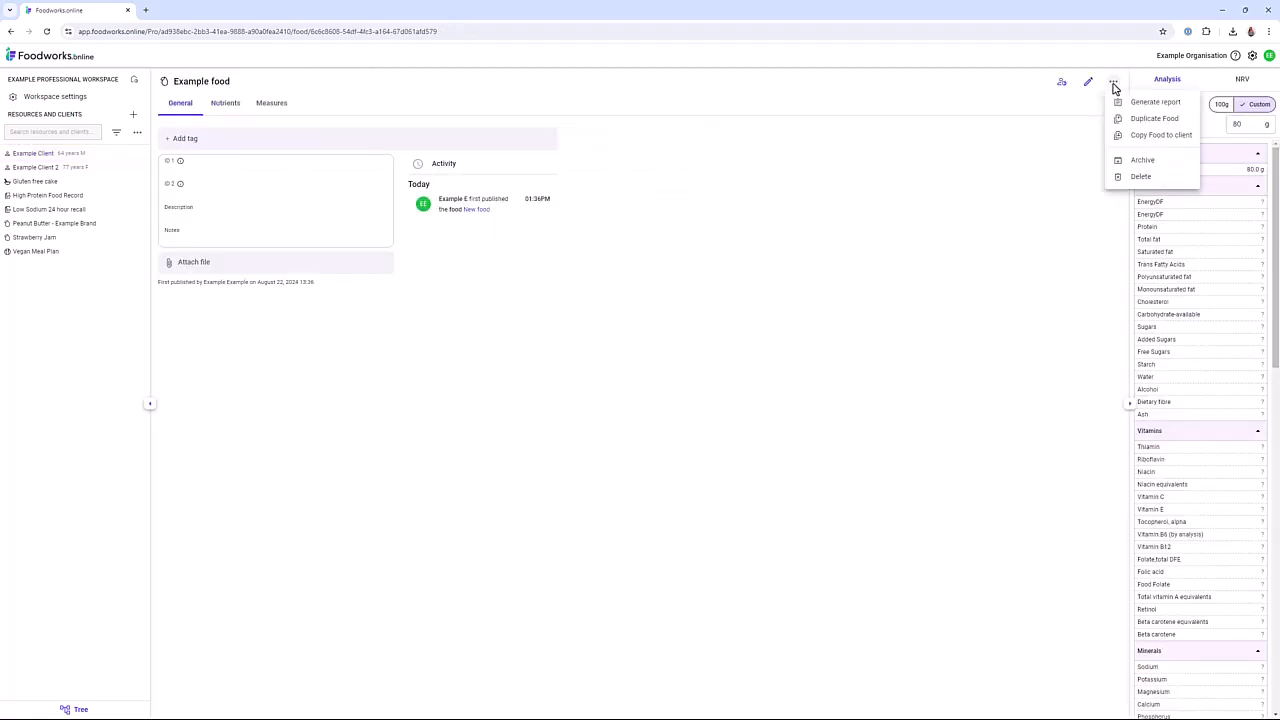
pyautogui.click(1148, 134)
pyautogui.click(518, 249)
pyautogui.click(764, 549)
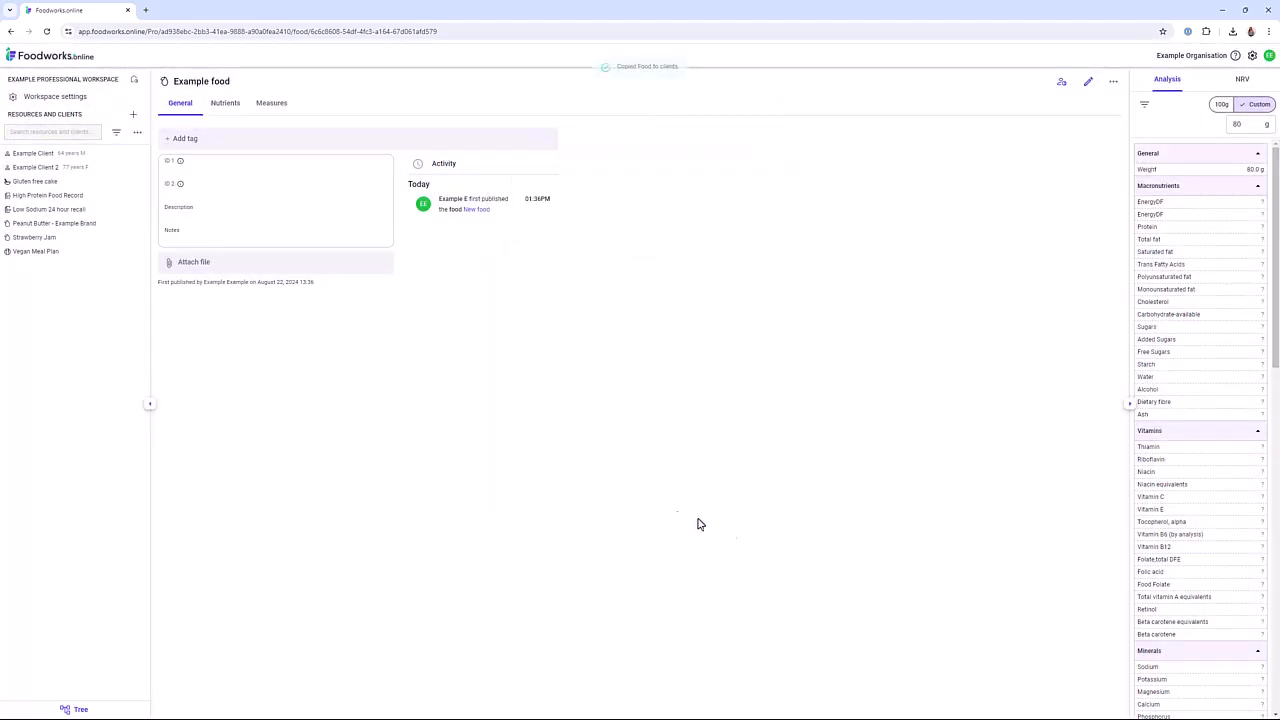
pyautogui.click(54, 170)
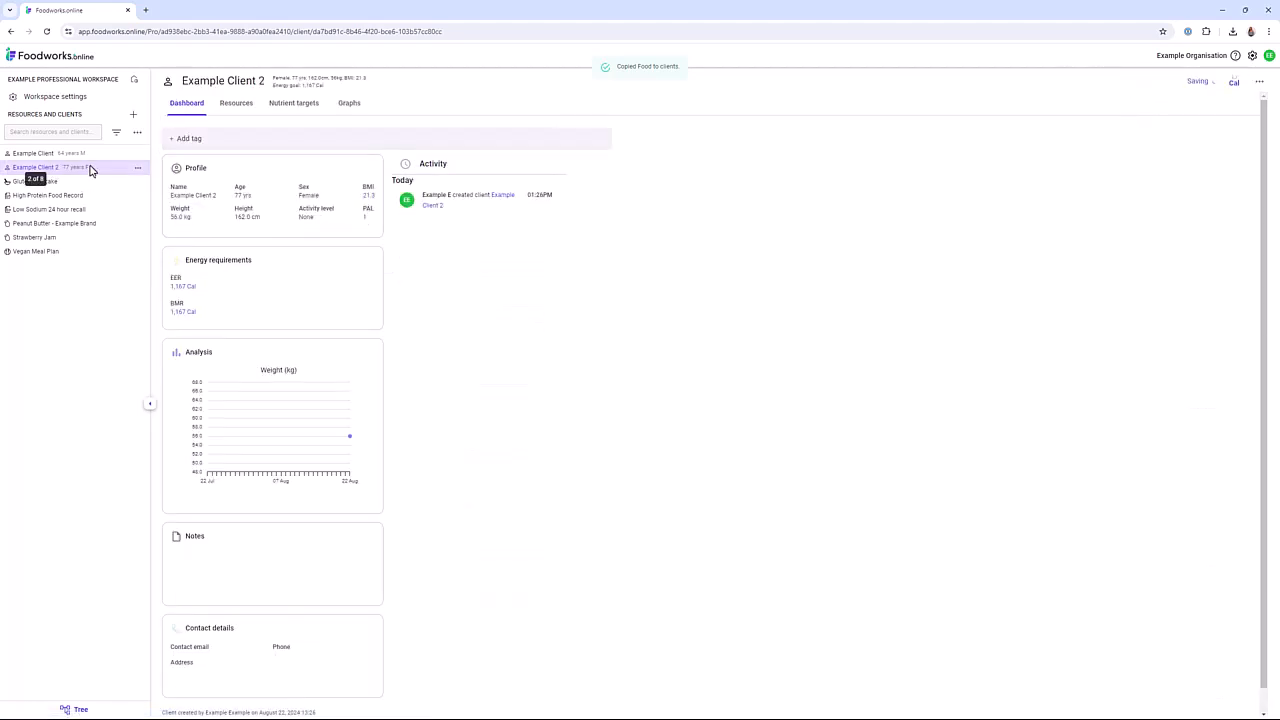
pyautogui.click(238, 105)
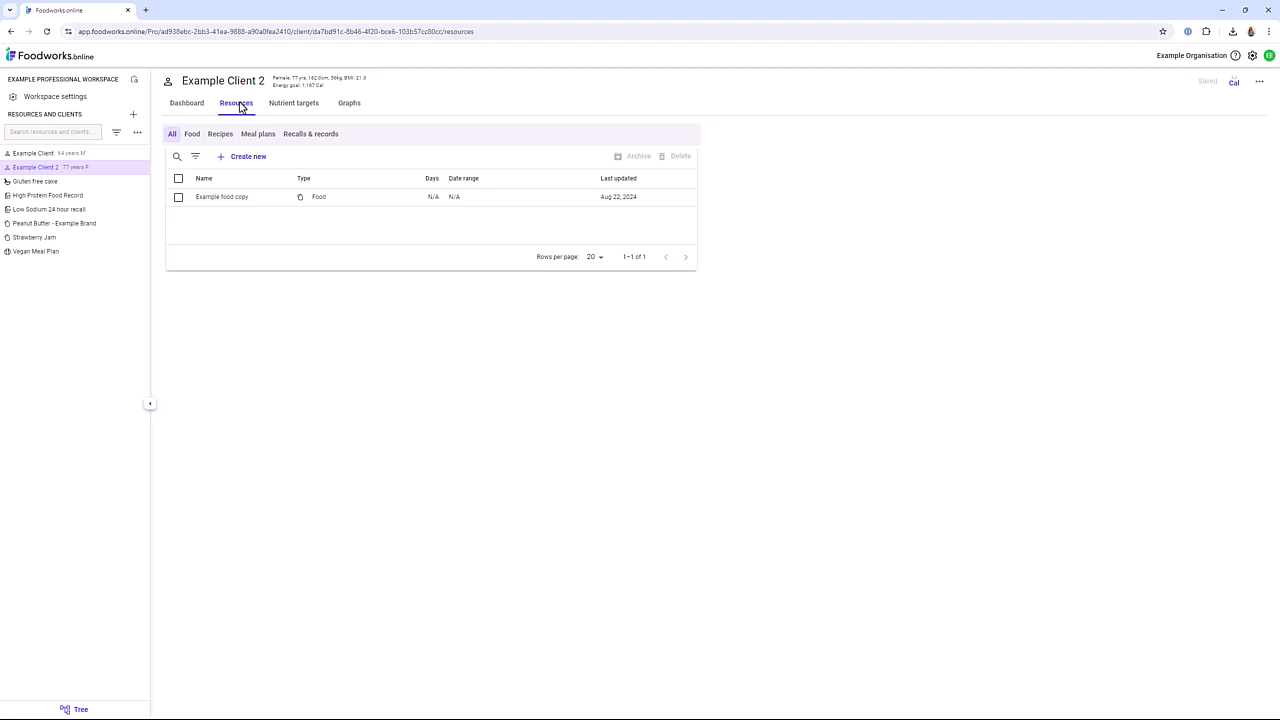
# Copy the Peanut Butter - Example Brand food to Example Client and open that client's resources.
pyautogui.click(61, 229)
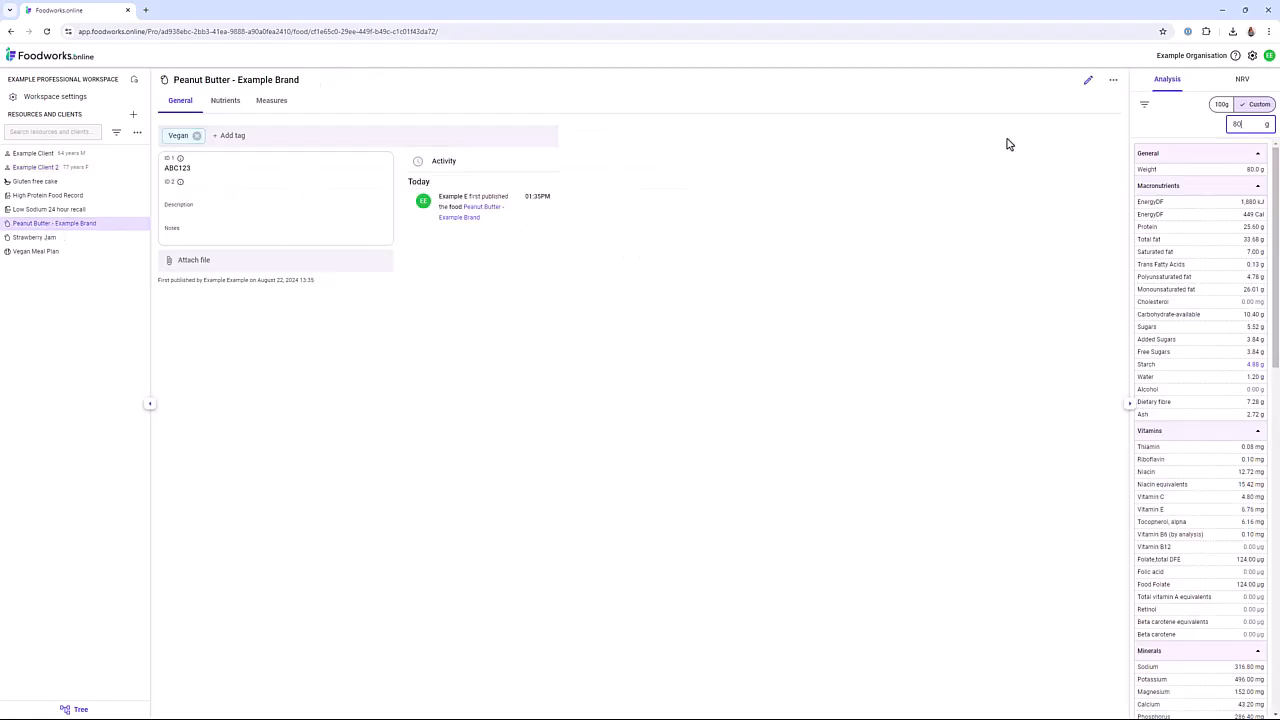
pyautogui.click(1113, 81)
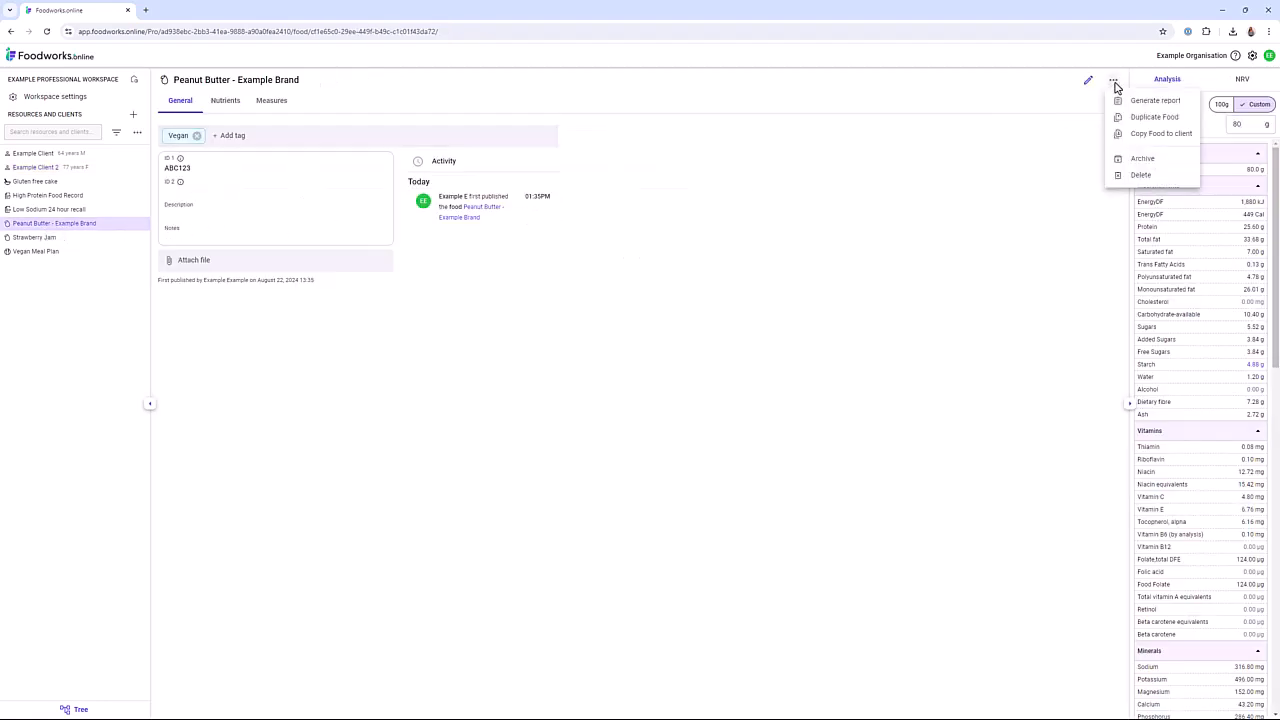
pyautogui.click(1143, 134)
pyautogui.click(516, 228)
pyautogui.click(764, 549)
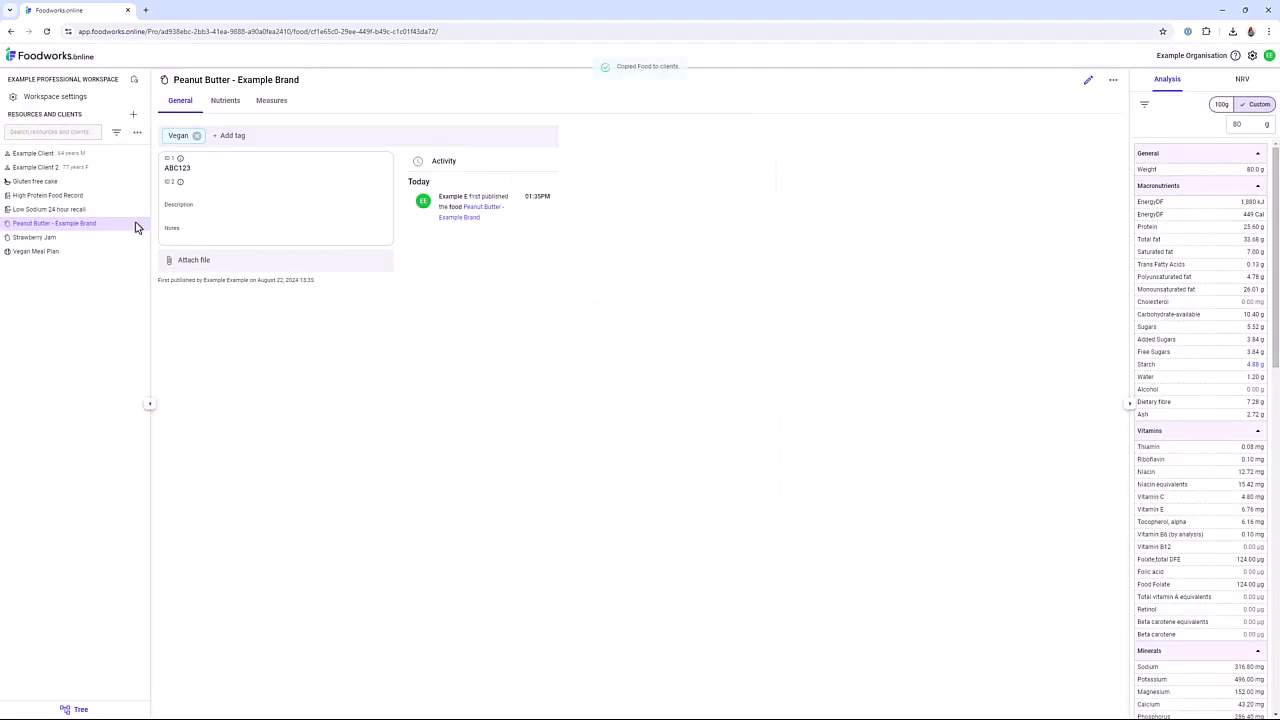
pyautogui.click(57, 157)
pyautogui.click(230, 105)
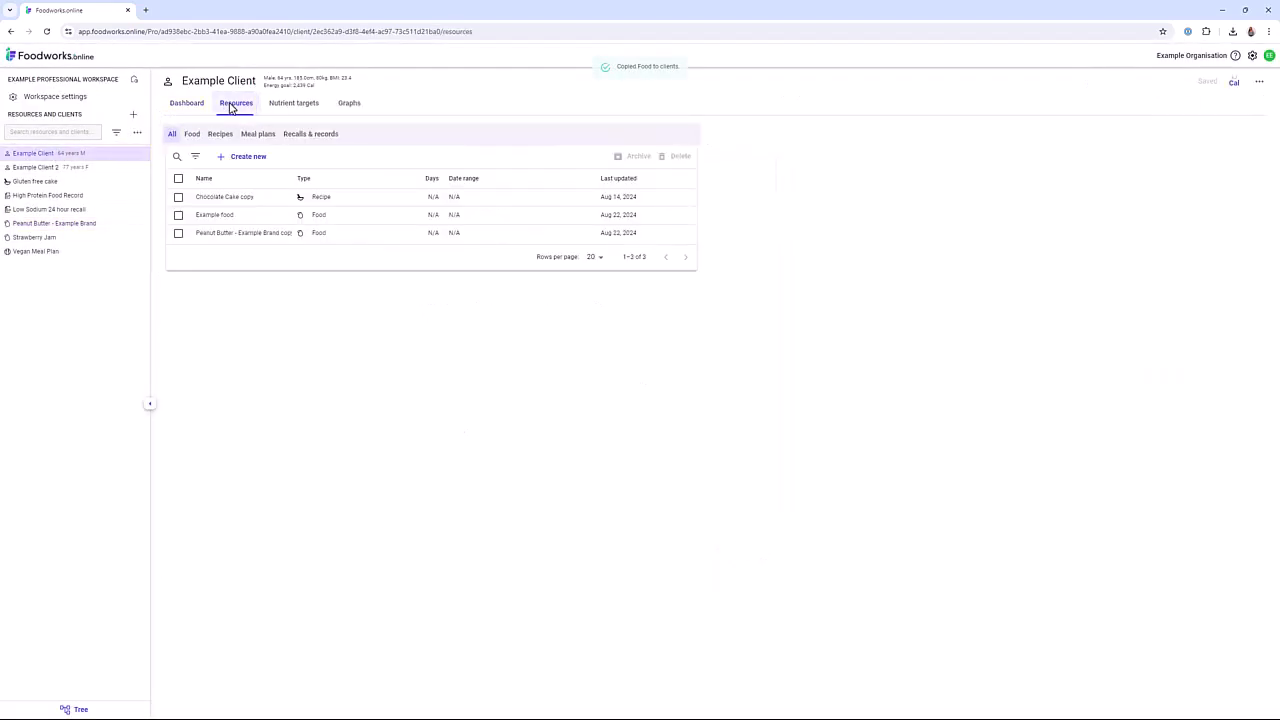